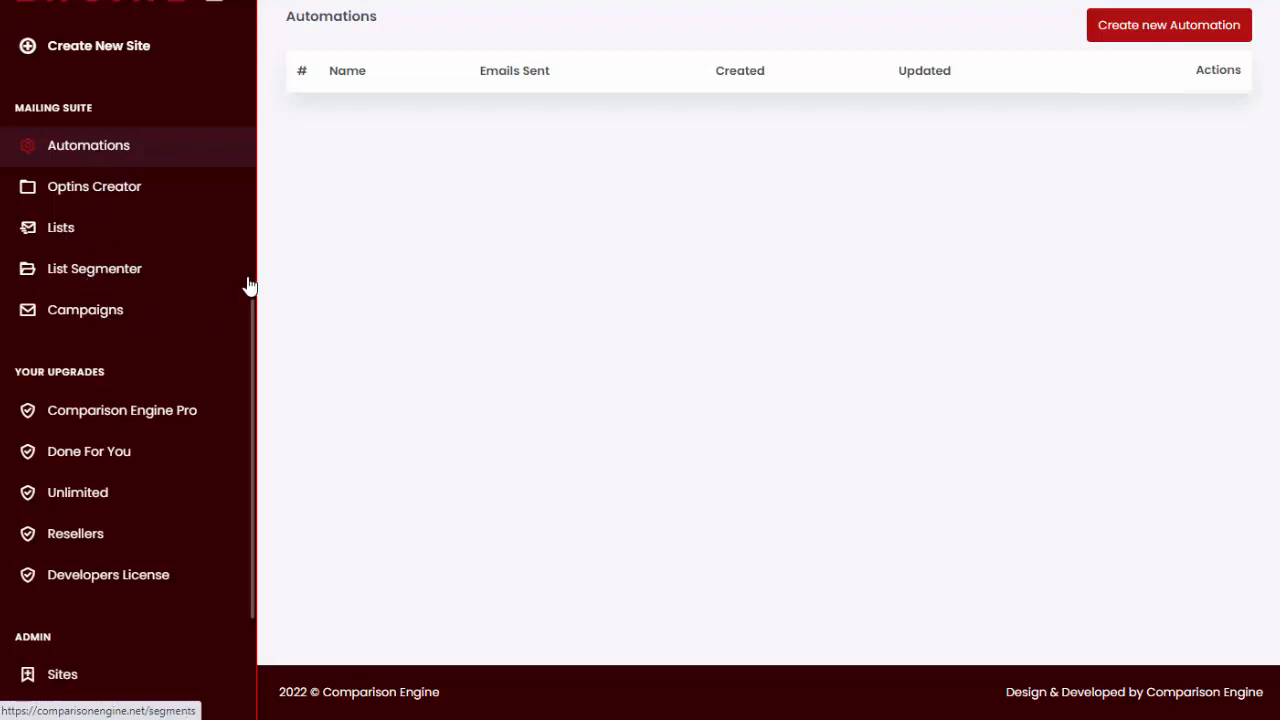
# - Create and save a new mailing list named "Email List"
pyautogui.click(60, 232)
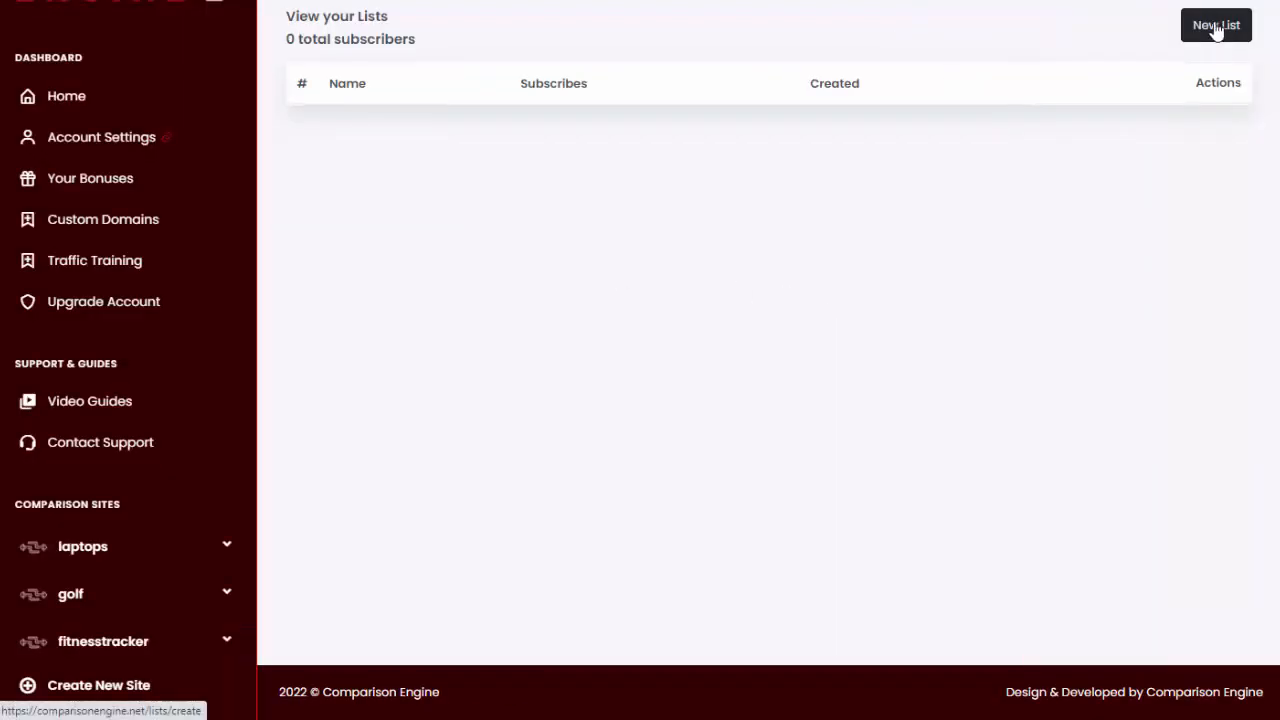
pyautogui.click(1217, 27)
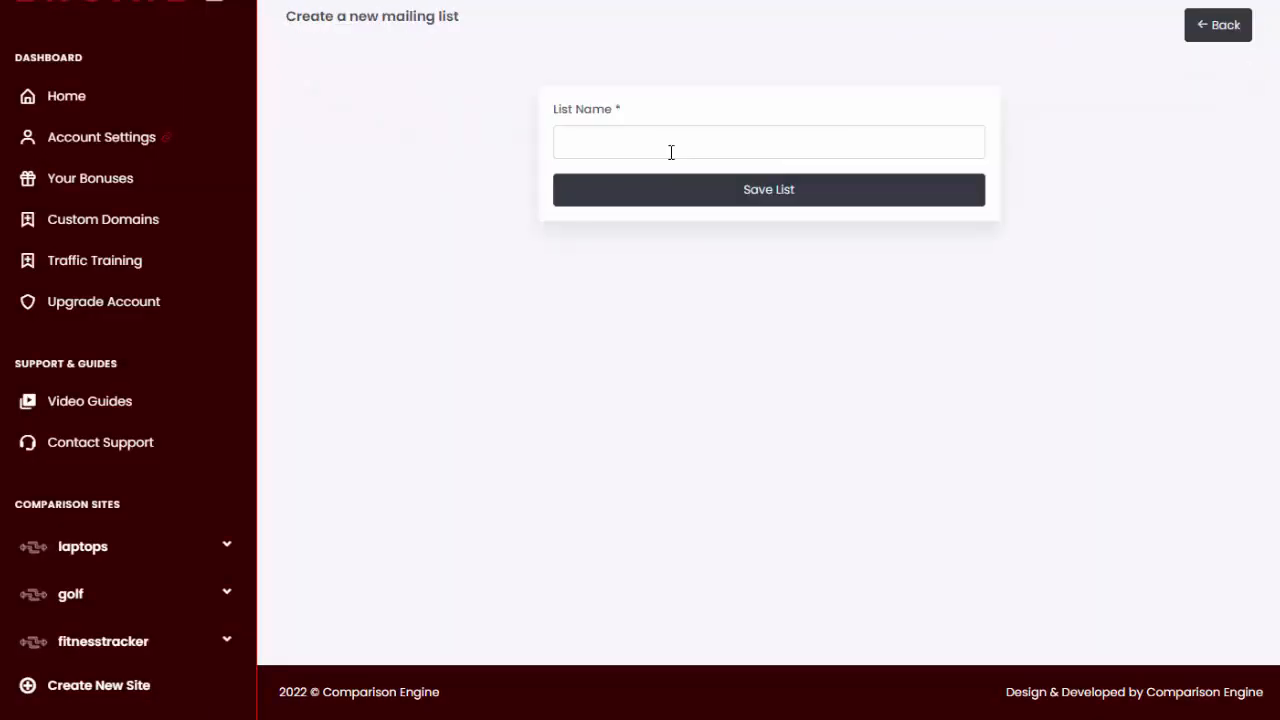
pyautogui.click(666, 142)
pyautogui.write('Email List')
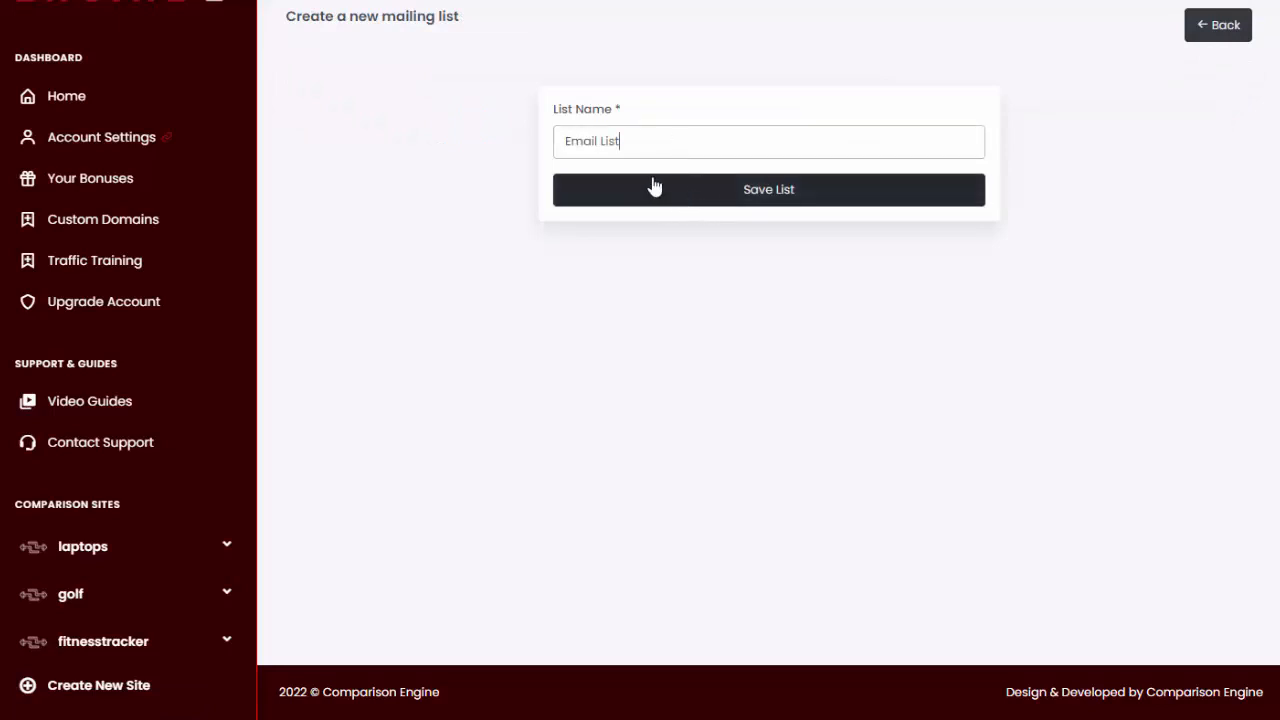
pyautogui.click(778, 203)
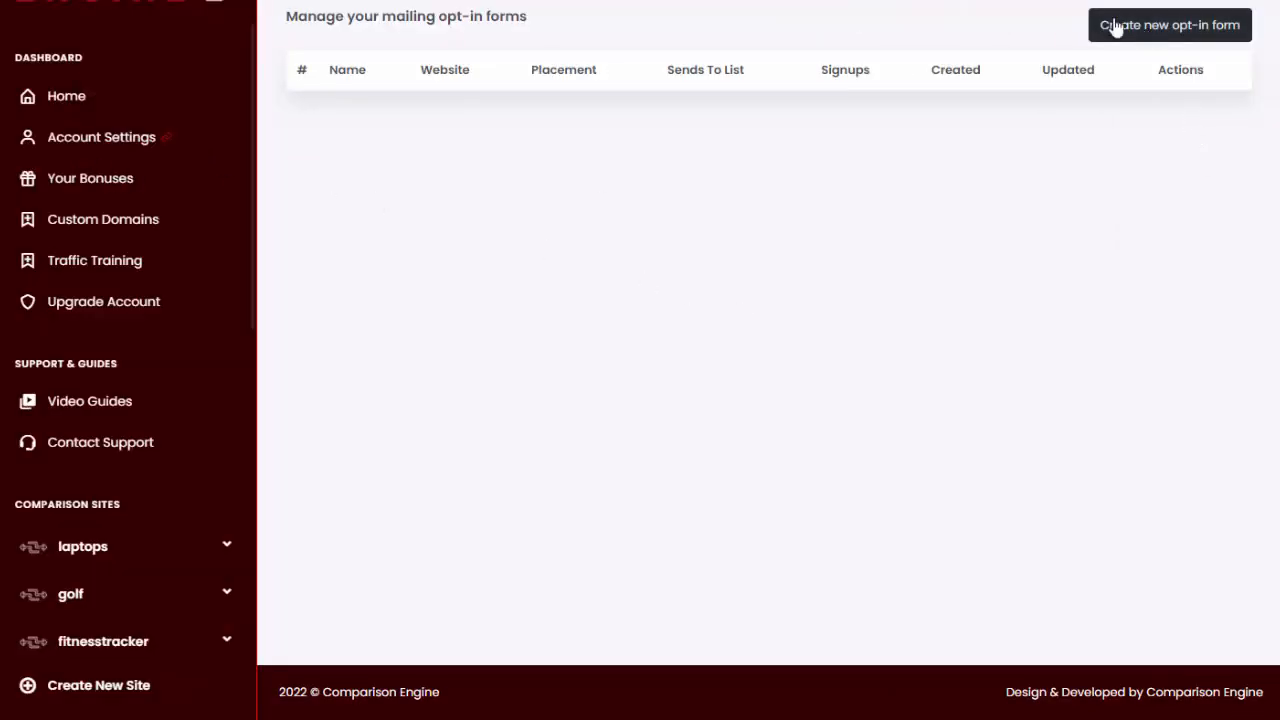
# - Start a new opt-in form named "Optin", placed on the fitnesstracker site and using Email List
pyautogui.click(1170, 26)
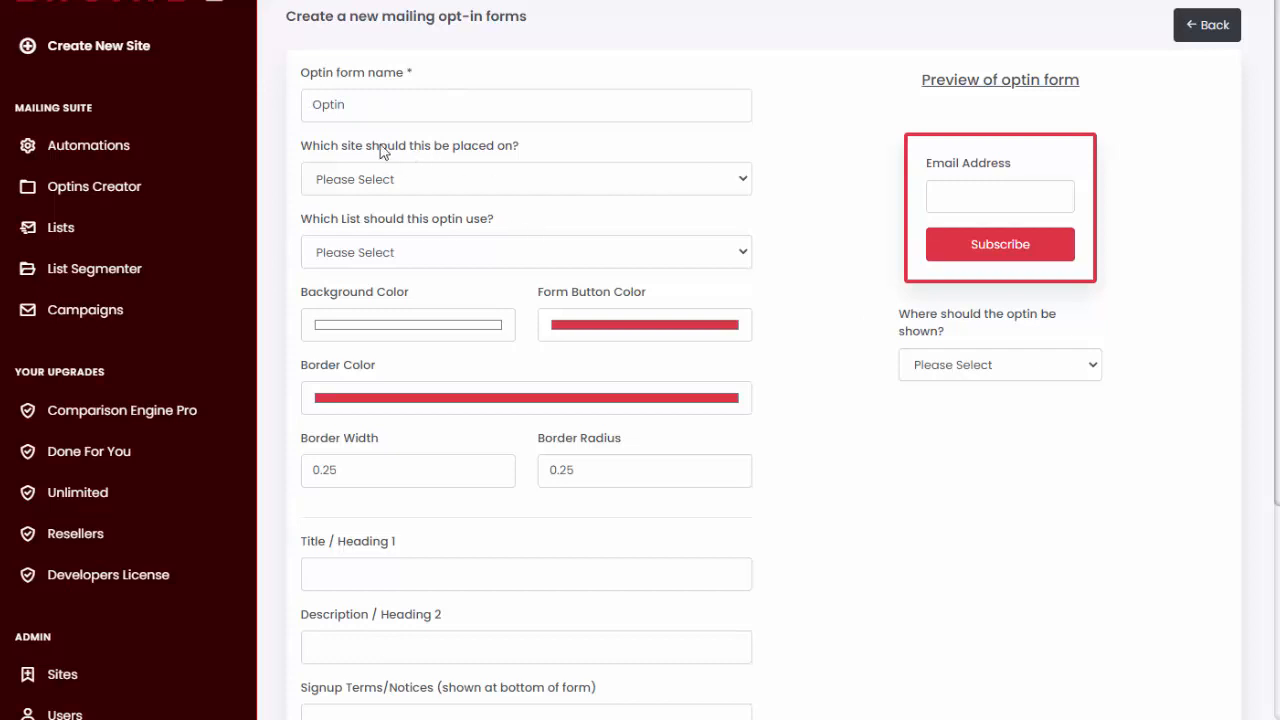
pyautogui.click(469, 181)
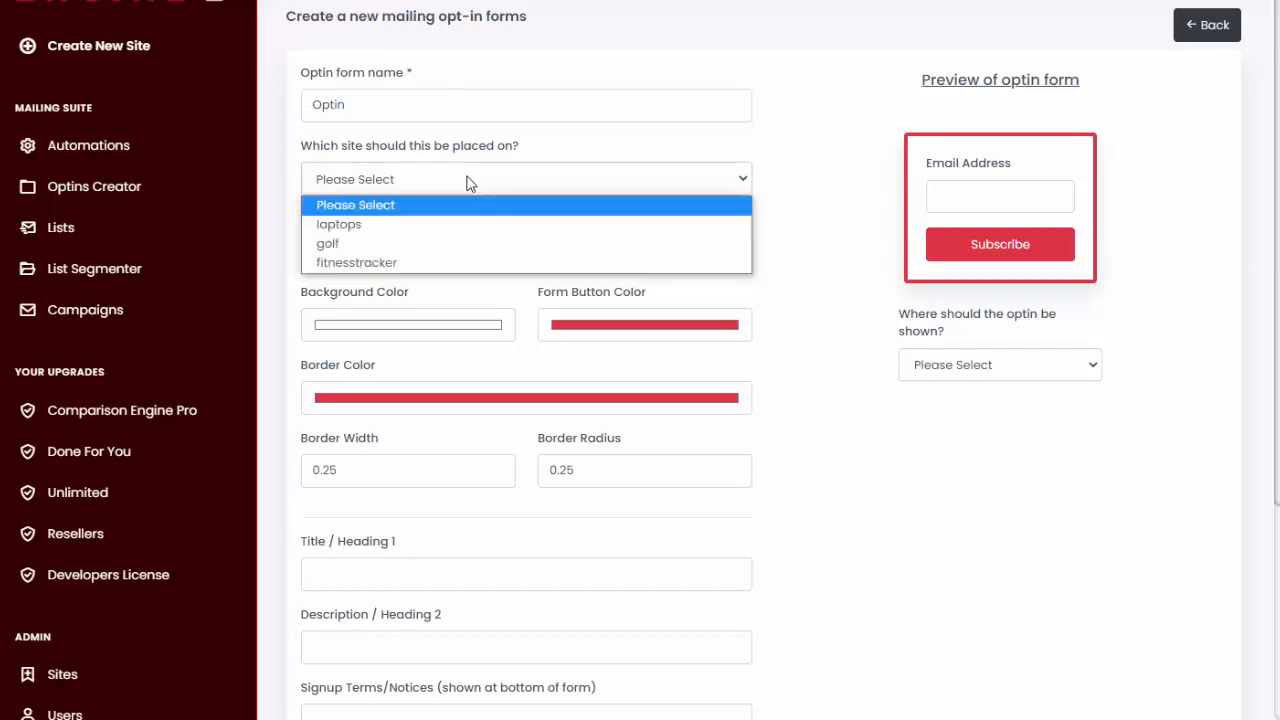
pyautogui.click(461, 262)
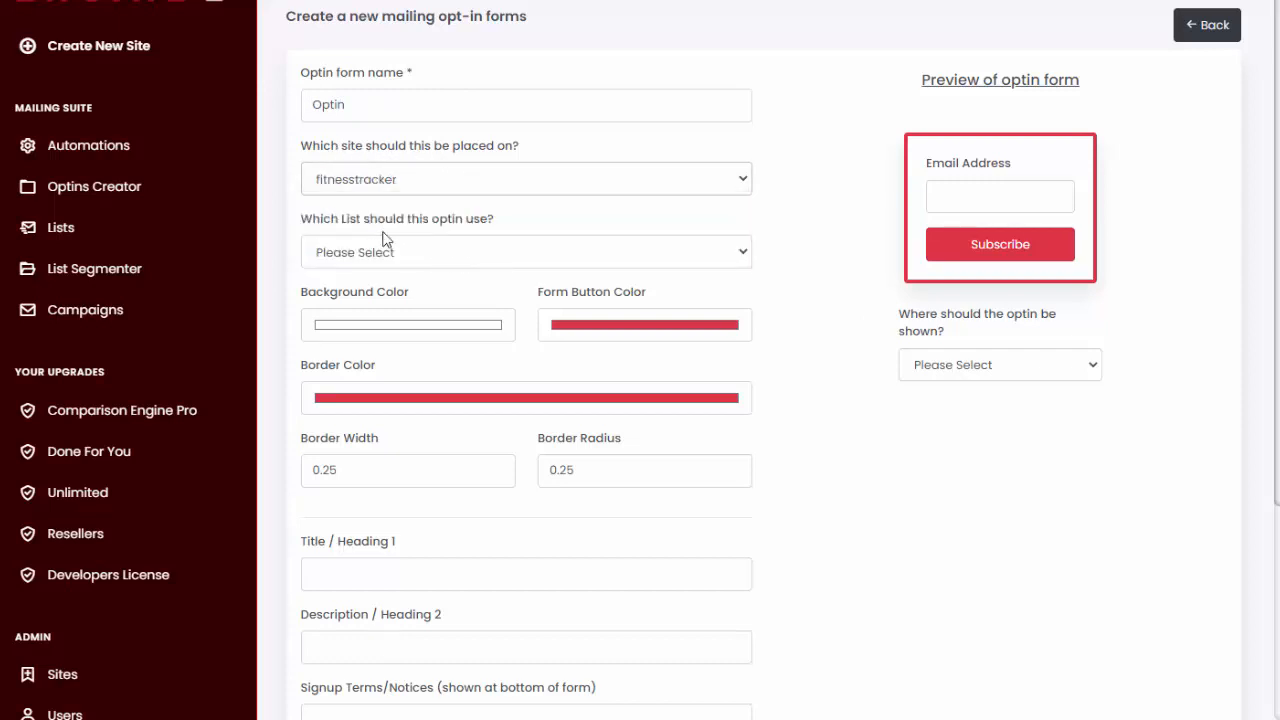
pyautogui.click(441, 257)
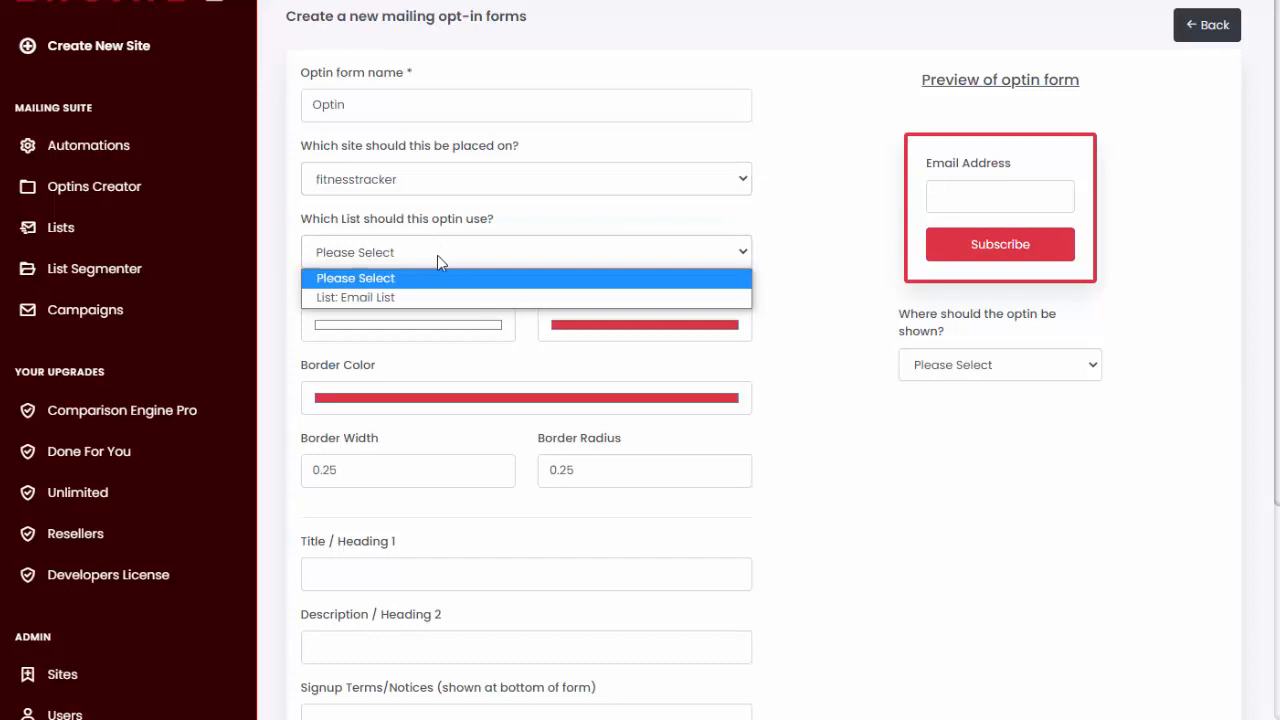
pyautogui.click(386, 298)
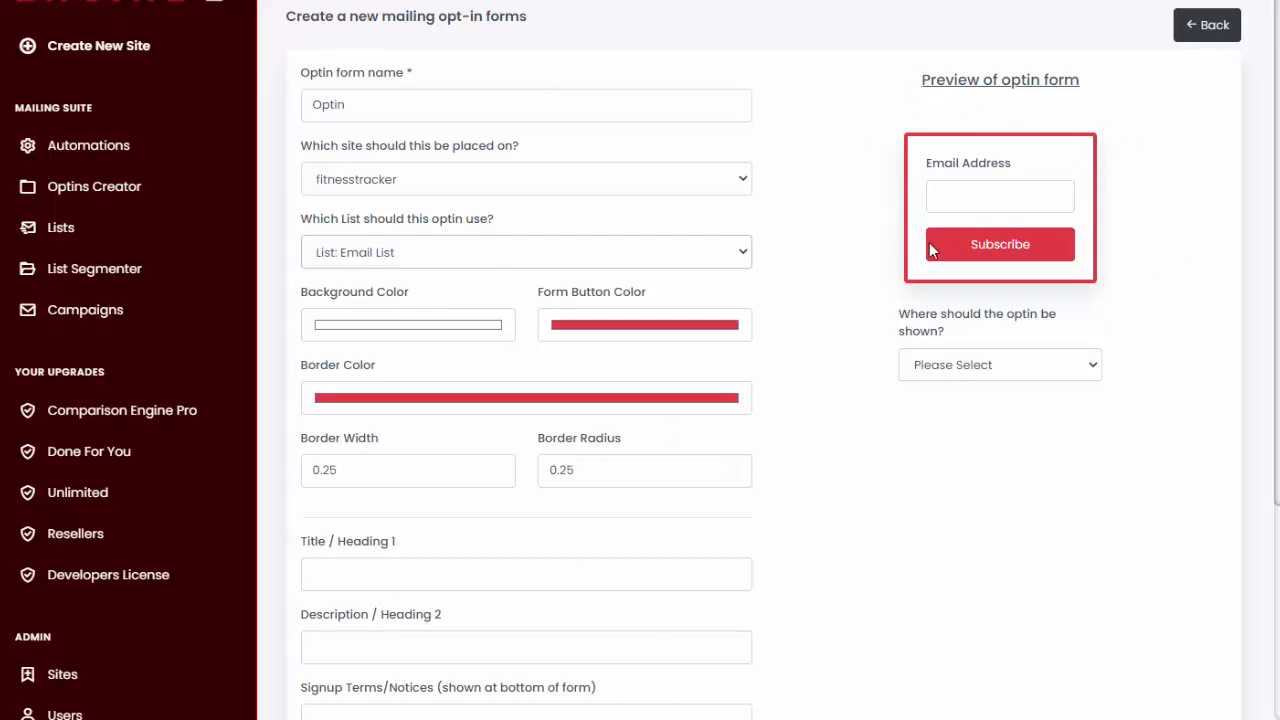
# - Set the opt-in form's title to "Be Alerted When New Deals Happen" and its description to "Join Our Insiders Group"
pyautogui.scroll(-2, 509, 363)
pyautogui.scroll(1, 450, 230)
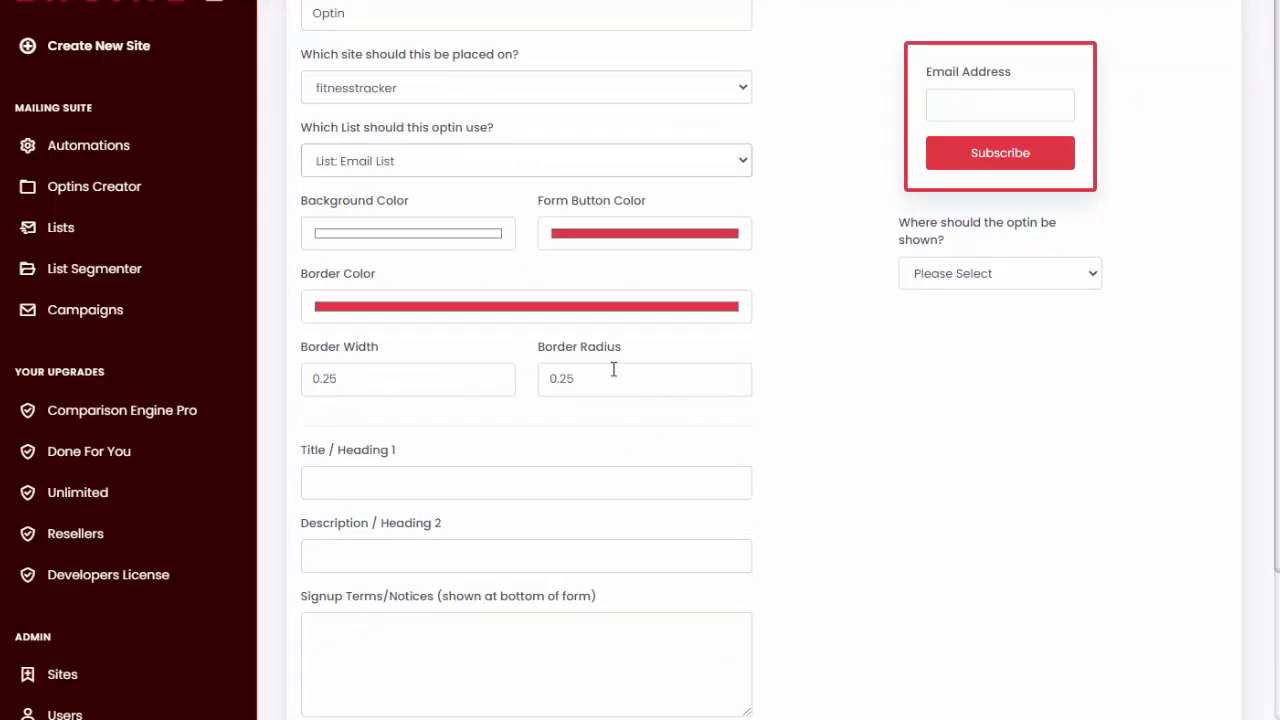
pyautogui.scroll(-2, 546, 423)
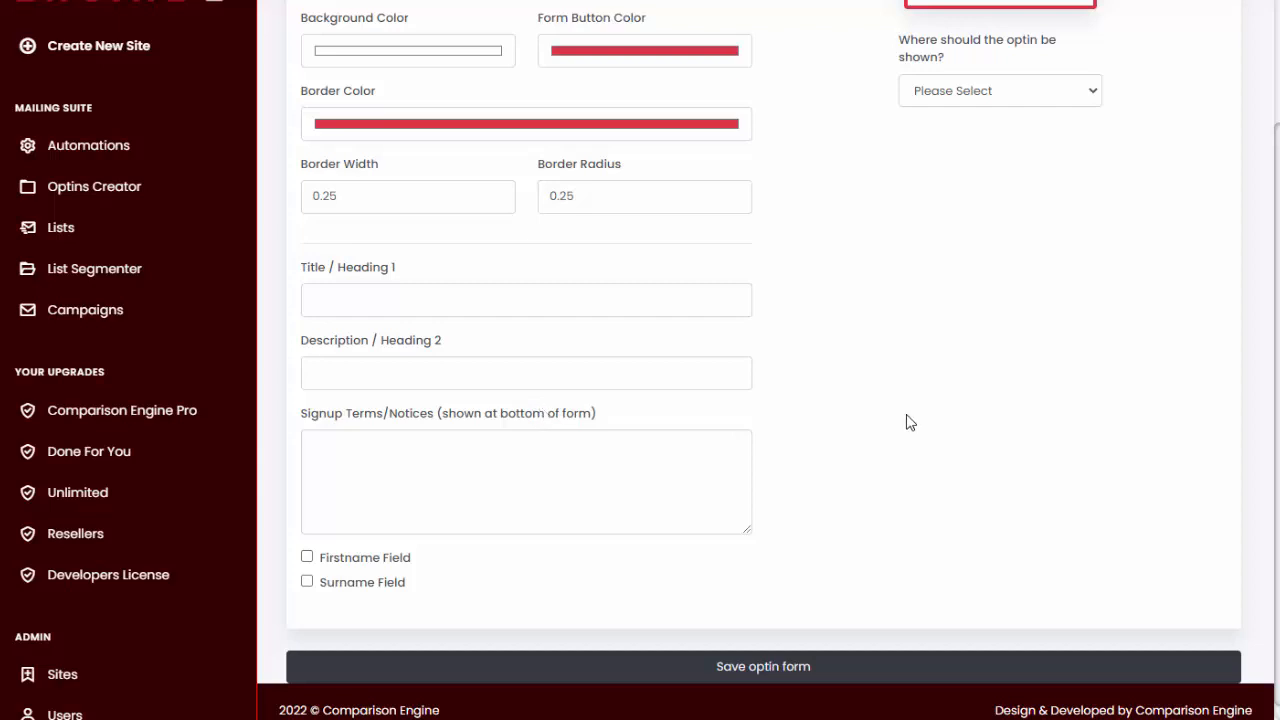
pyautogui.scroll(1, 846, 423)
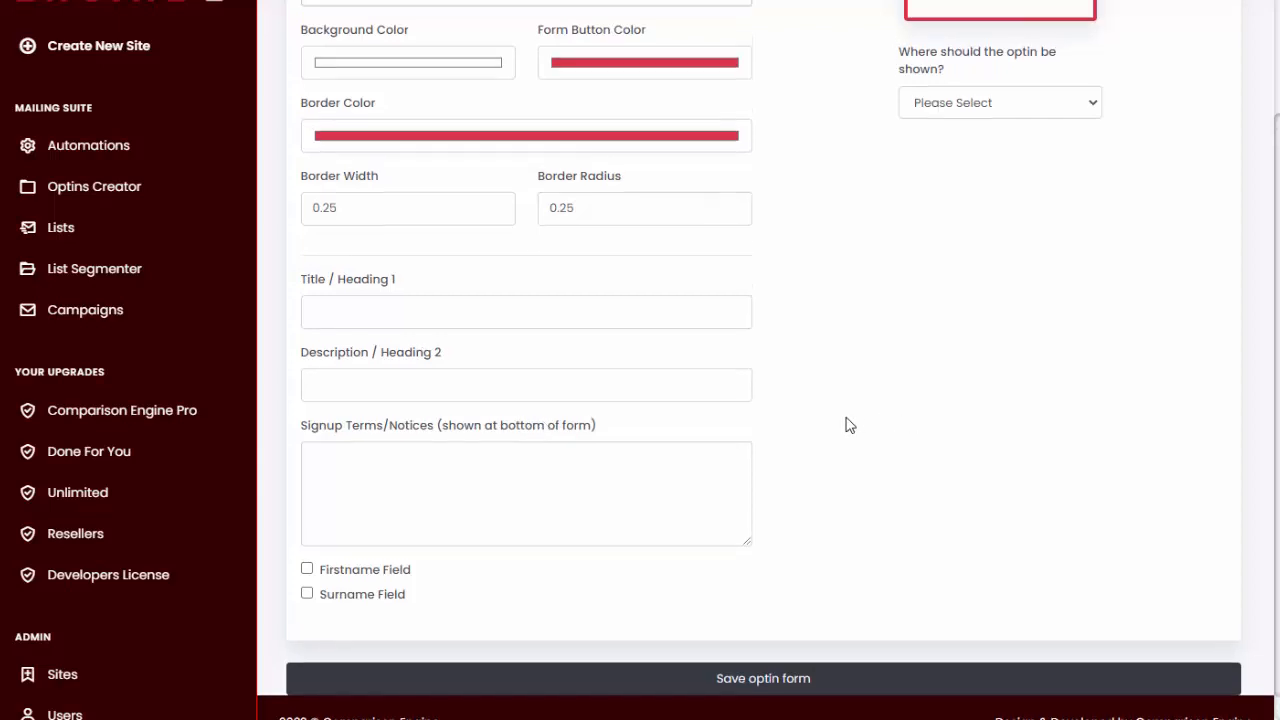
pyautogui.write('Be Alerted When New Deals Happen')
pyautogui.press('Tab')
pyautogui.write('Join Our Insiders Group')
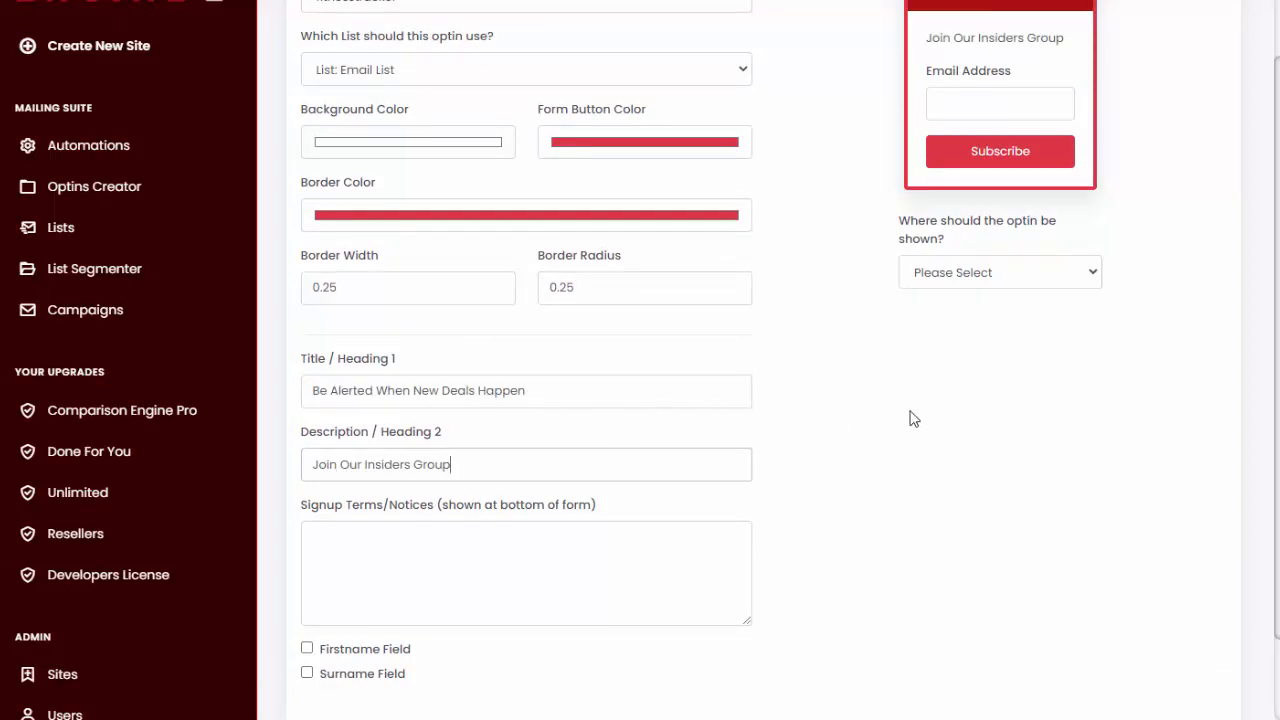
pyautogui.scroll(2, 913, 419)
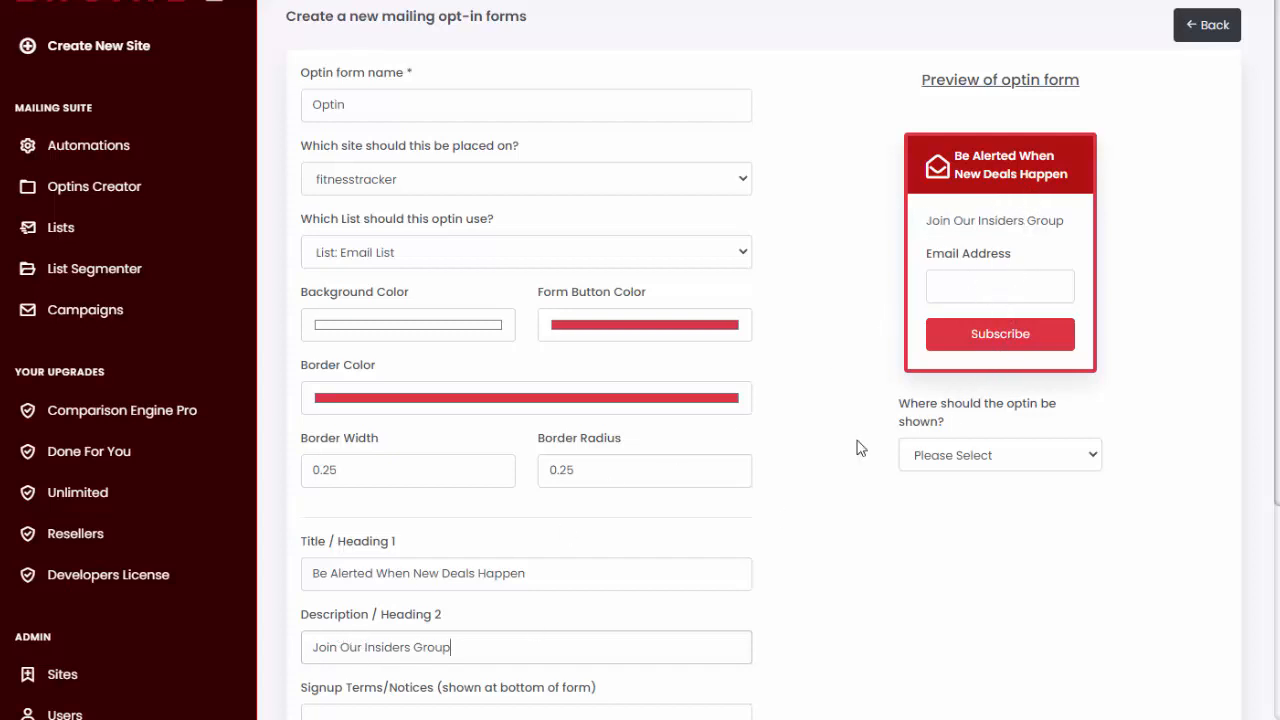
# - Try the Firstname and Surname fields on the opt-in form, and leave both disabled
pyautogui.scroll(-2, 758, 506)
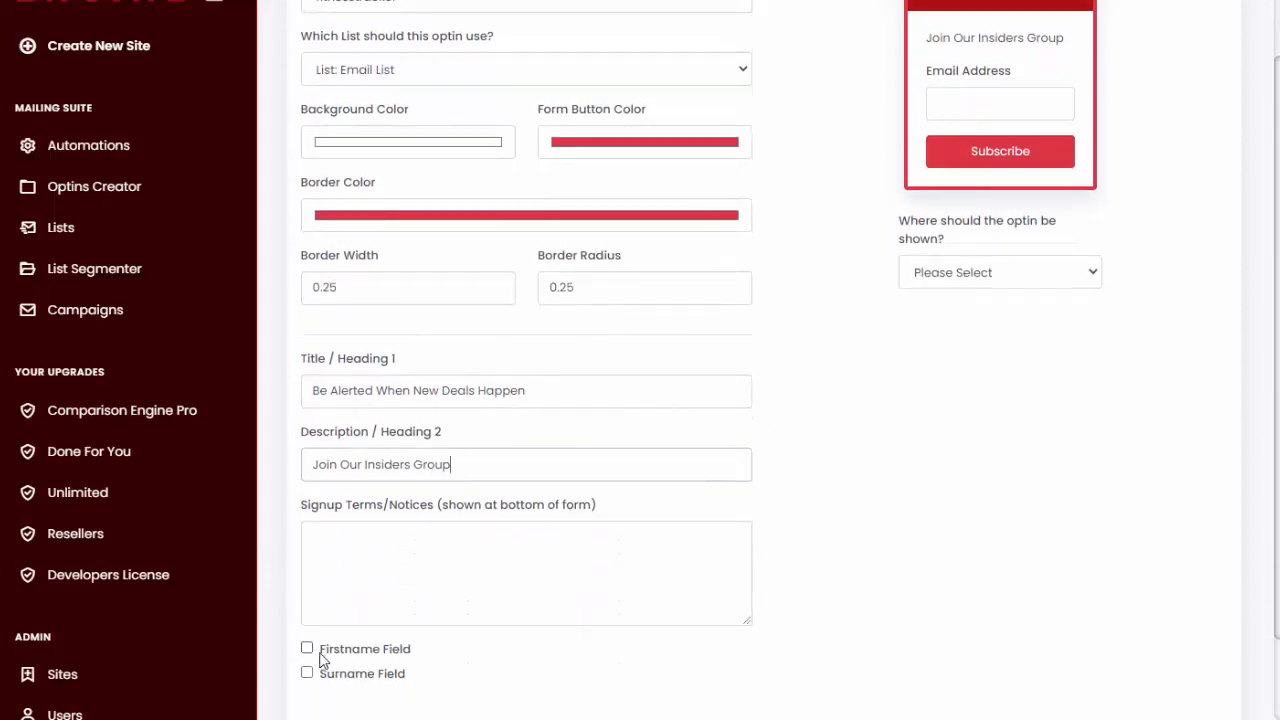
pyautogui.click(307, 649)
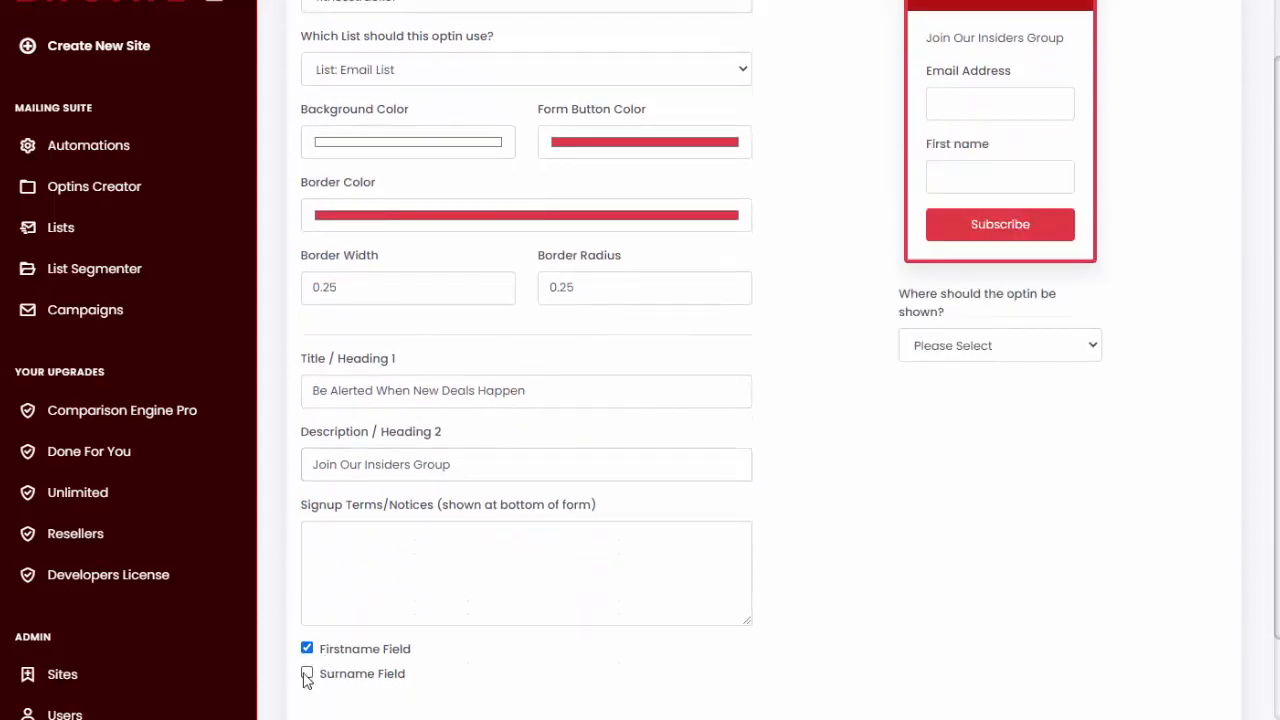
pyautogui.click(307, 674)
pyautogui.click(307, 674)
pyautogui.click(307, 649)
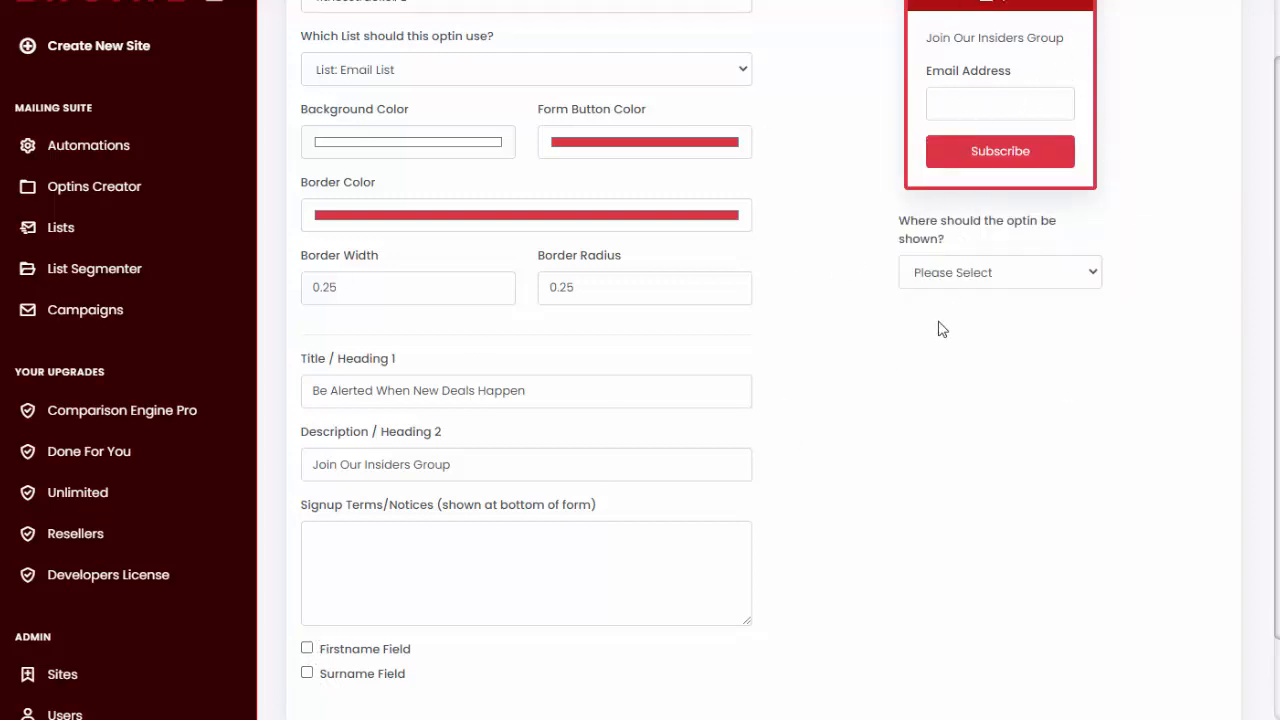
# - Show the opt-in form as a Modal Popup and save the form
pyautogui.scroll(2, 932, 345)
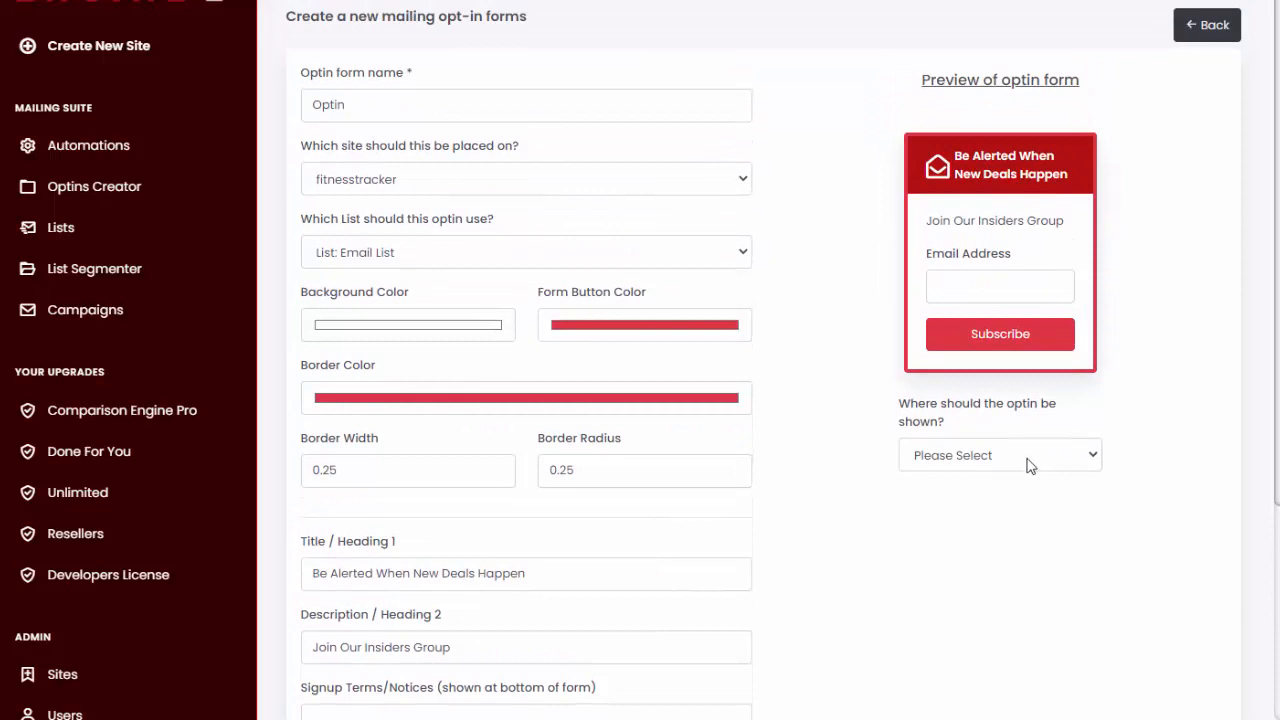
pyautogui.click(1030, 462)
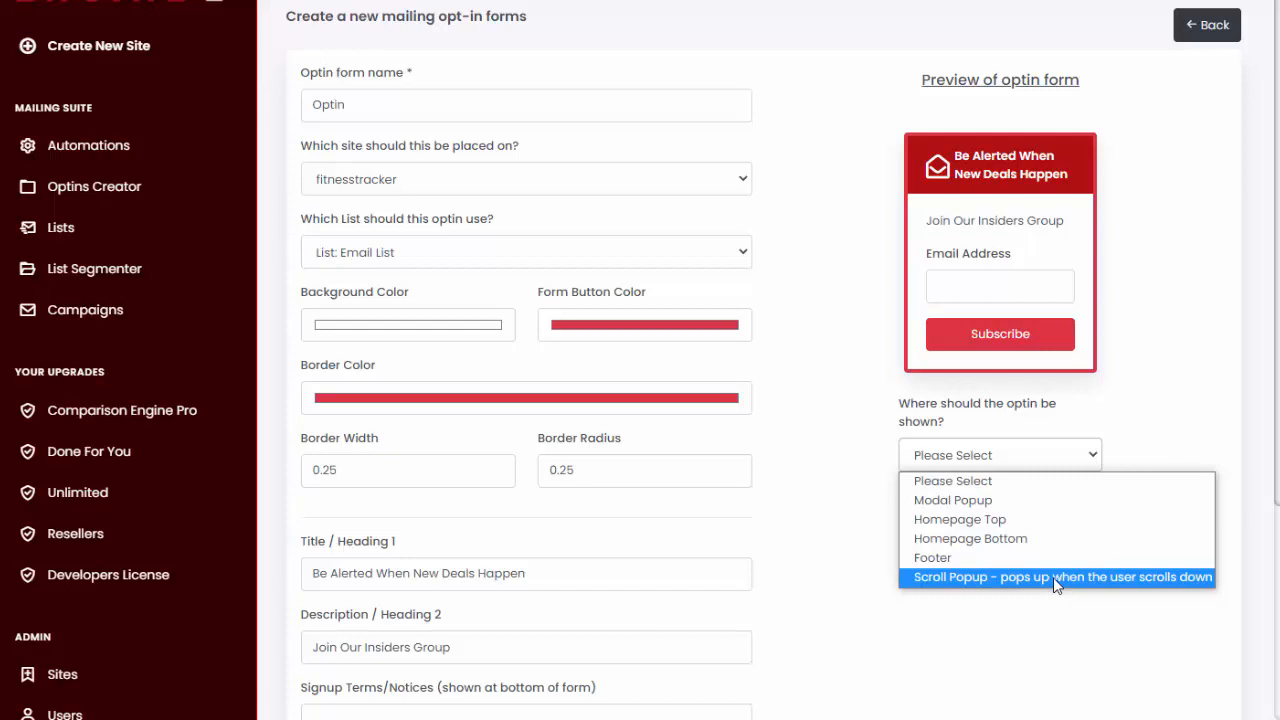
pyautogui.click(968, 498)
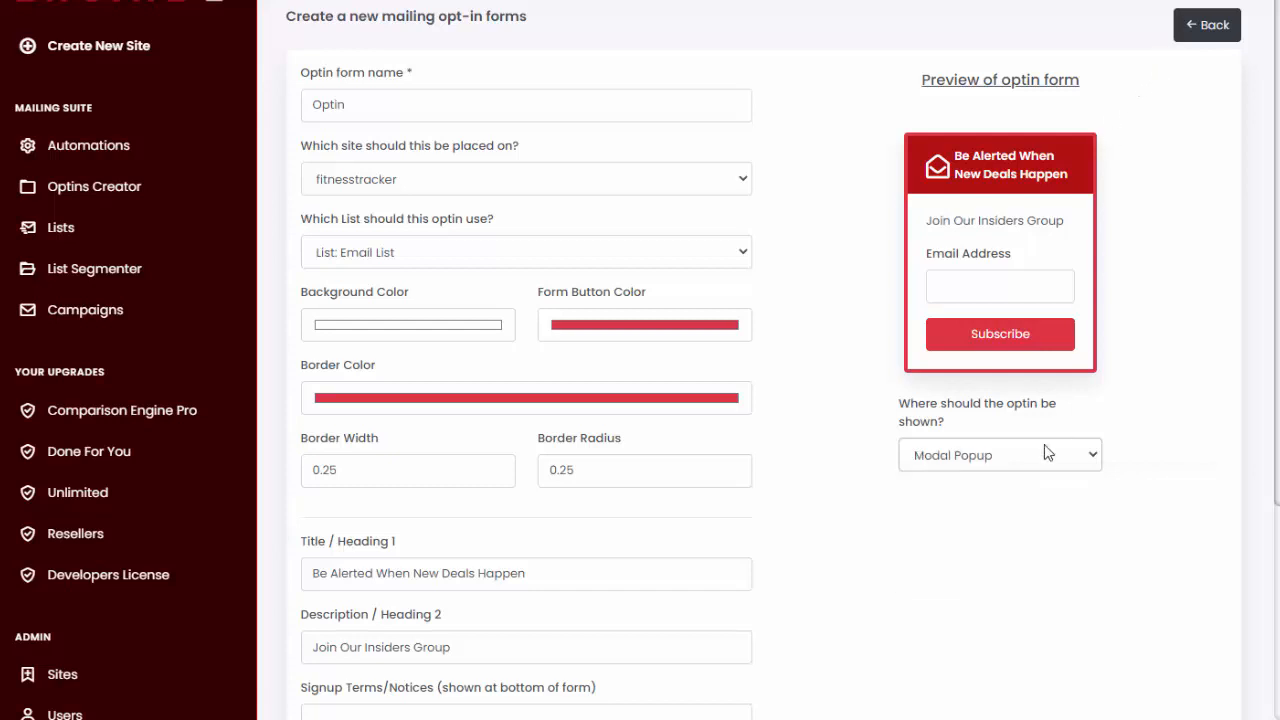
pyautogui.scroll(-3, 880, 551)
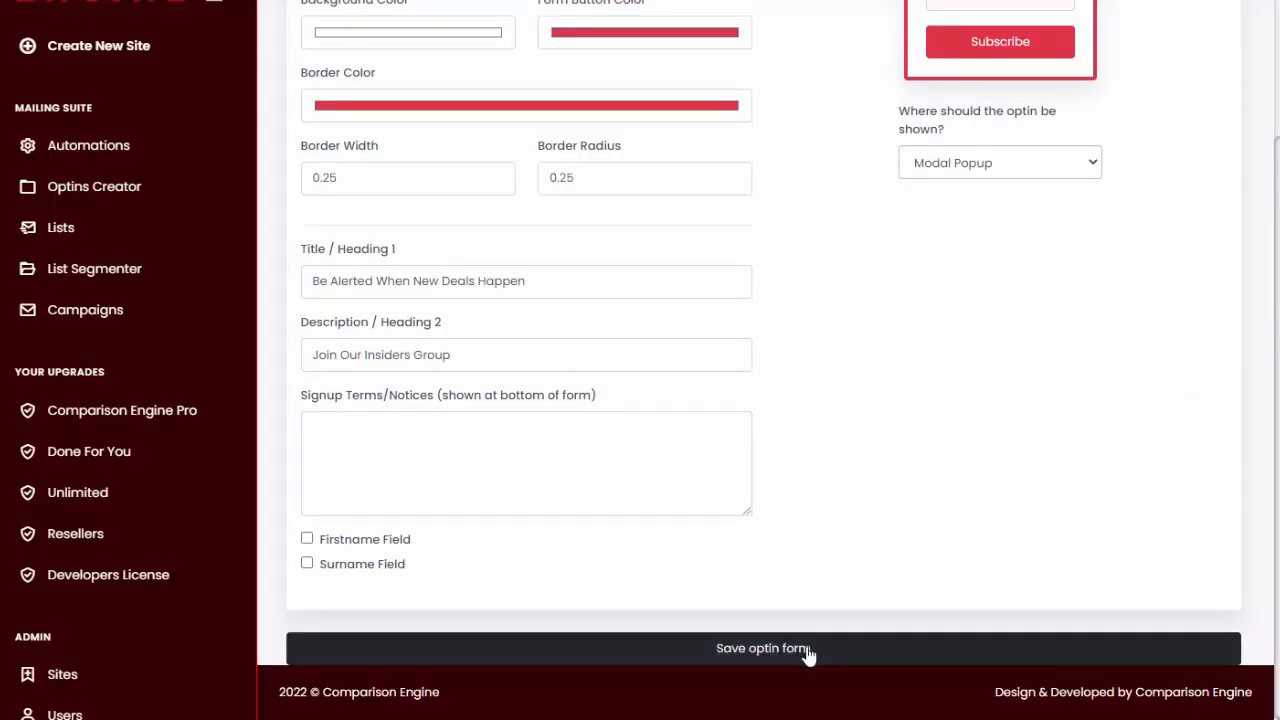
pyautogui.click(810, 652)
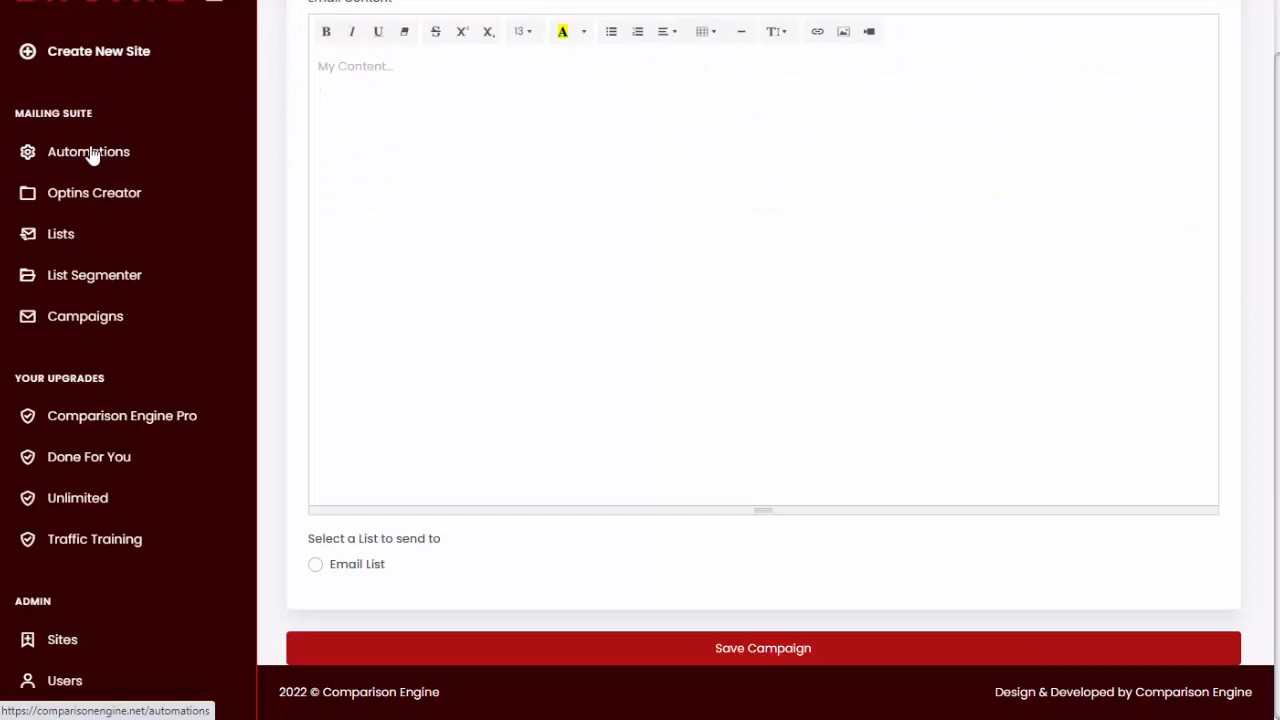
# - Create a new automation named "Welcome Email"
pyautogui.click(90, 155)
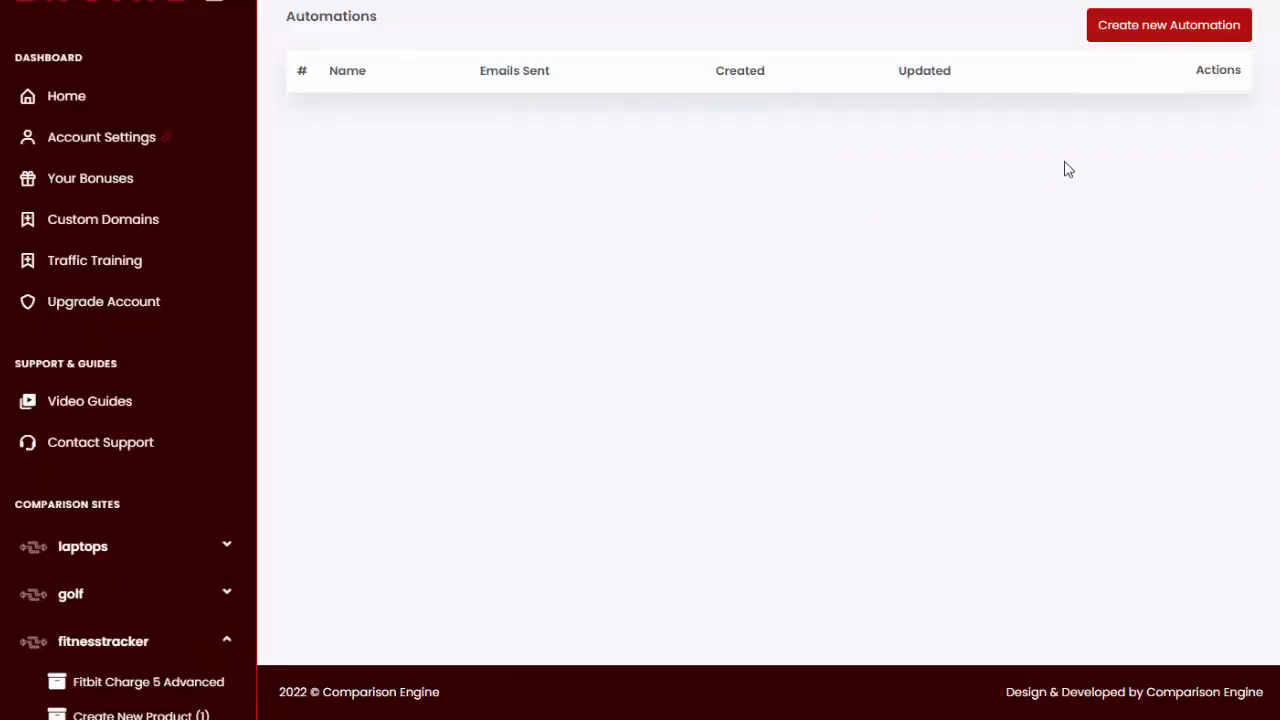
pyautogui.click(1147, 40)
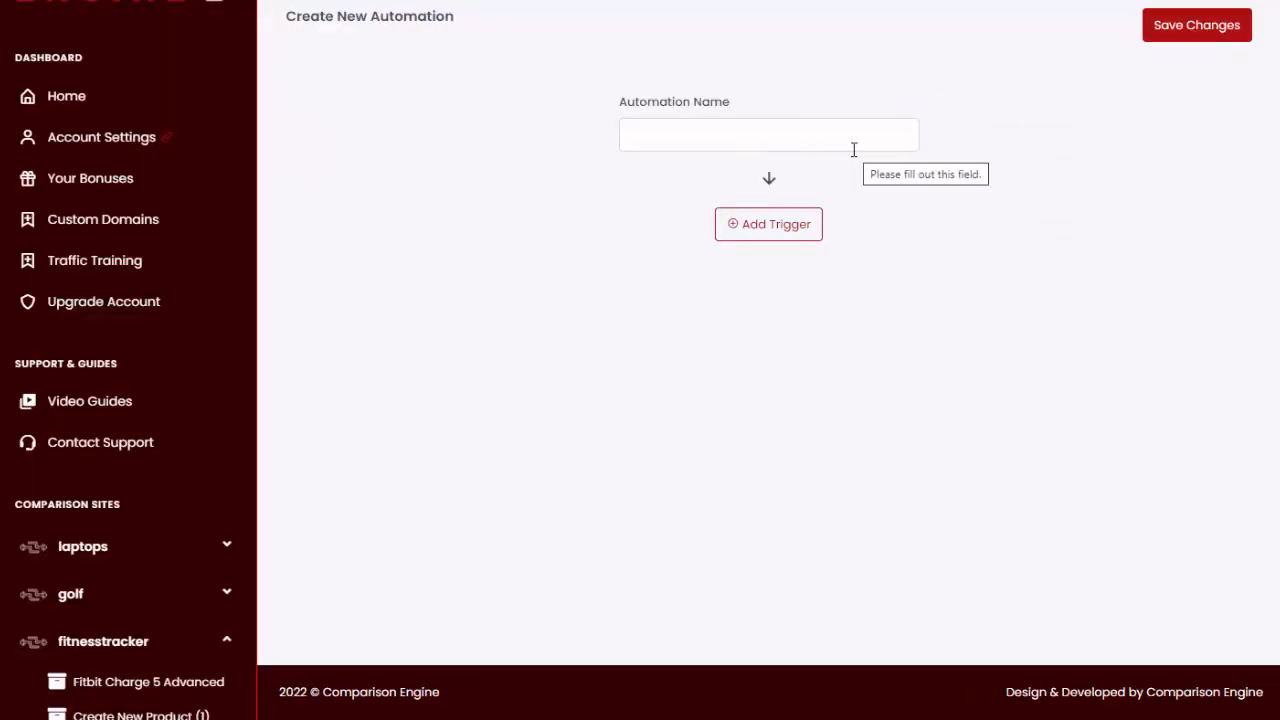
pyautogui.click(759, 135)
pyautogui.write('Welcome Email')
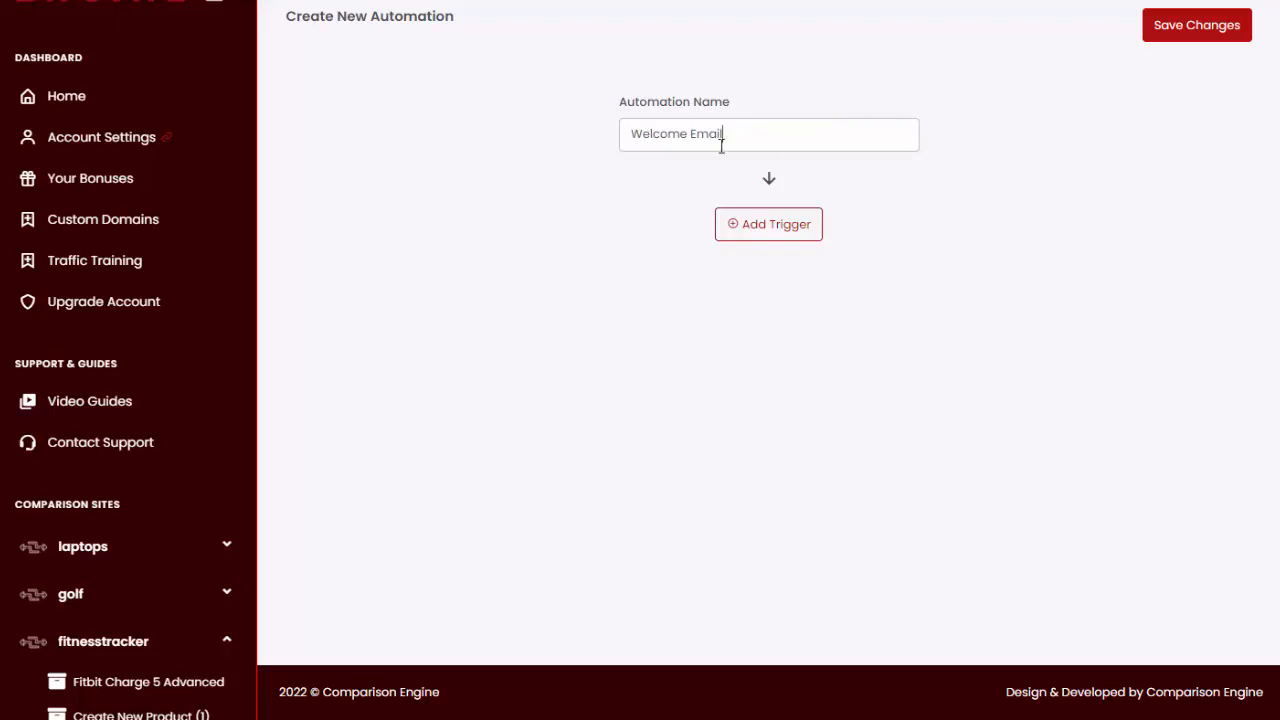
# - Add a Subscribes To A List trigger to the automation, set to fire on Email List sign-ups
pyautogui.click(778, 228)
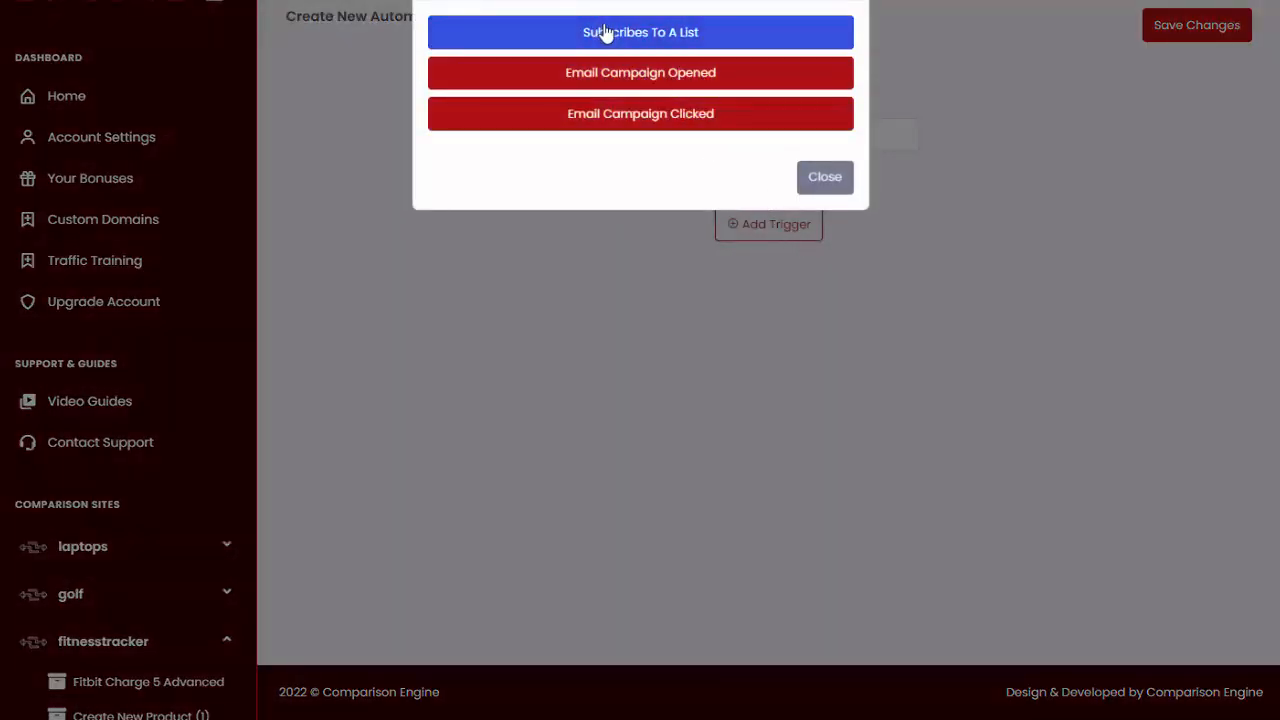
pyautogui.click(671, 35)
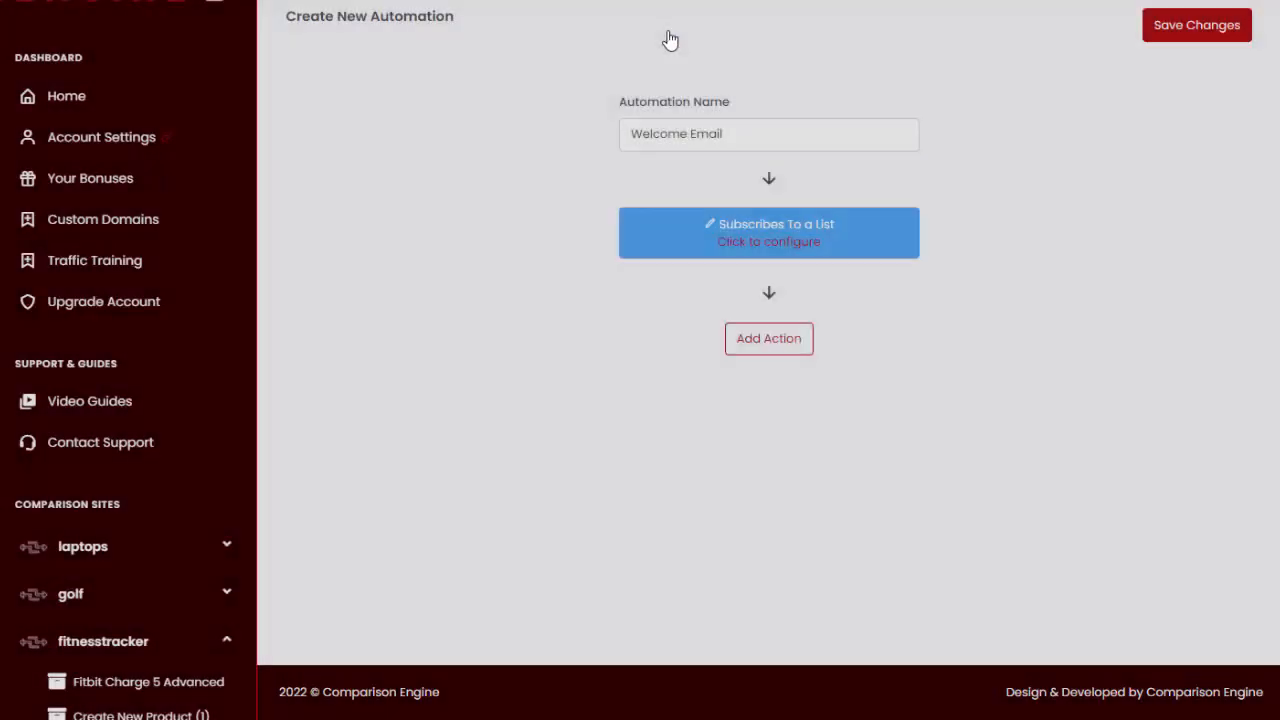
pyautogui.click(766, 246)
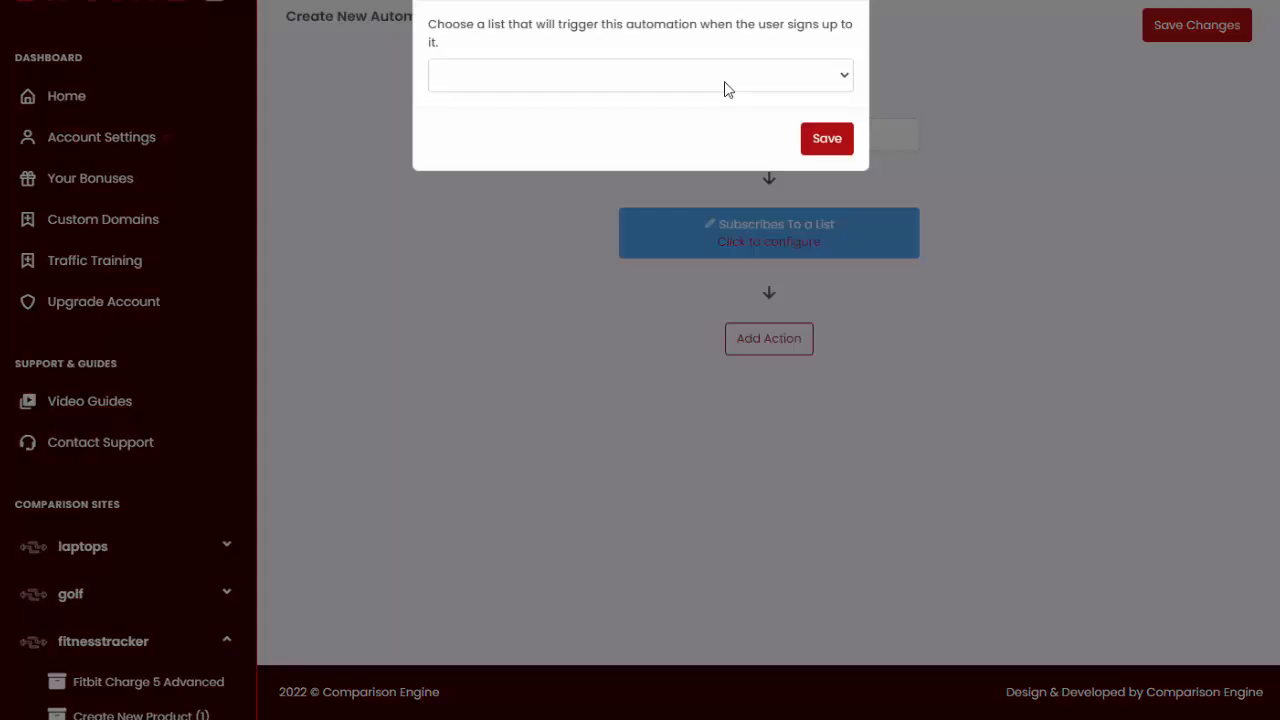
pyautogui.click(724, 81)
pyautogui.click(714, 102)
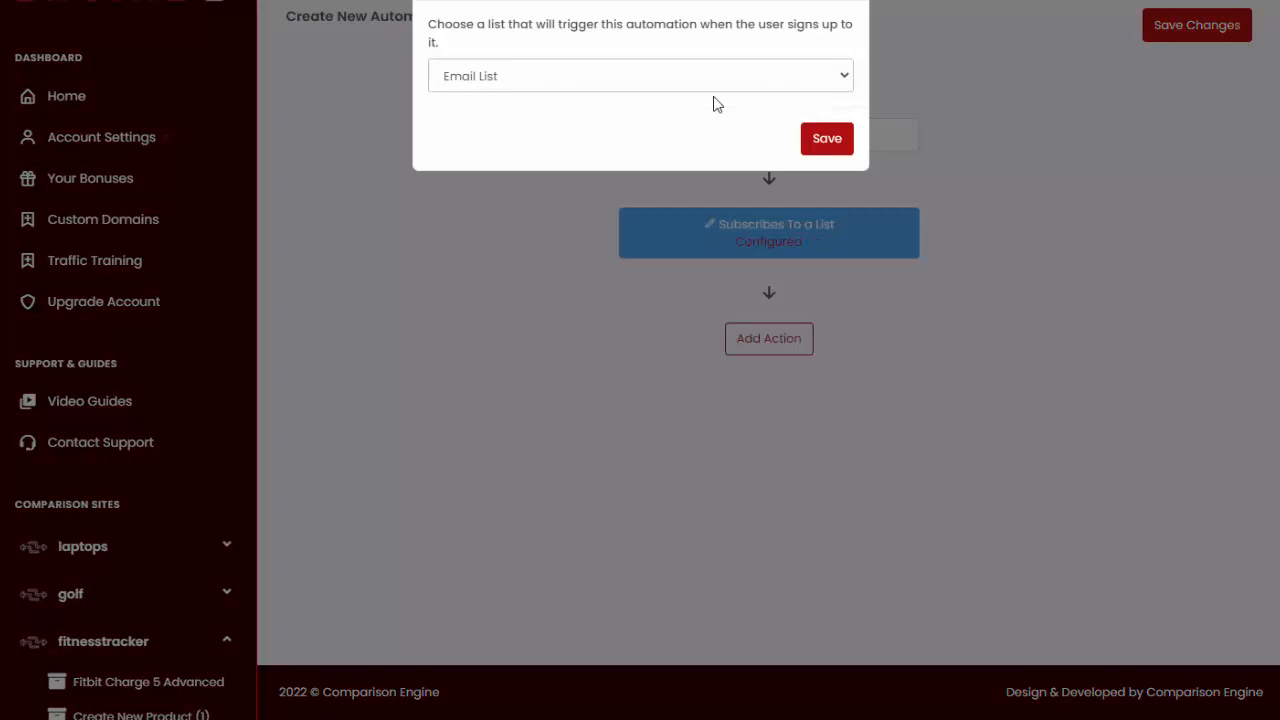
pyautogui.click(836, 145)
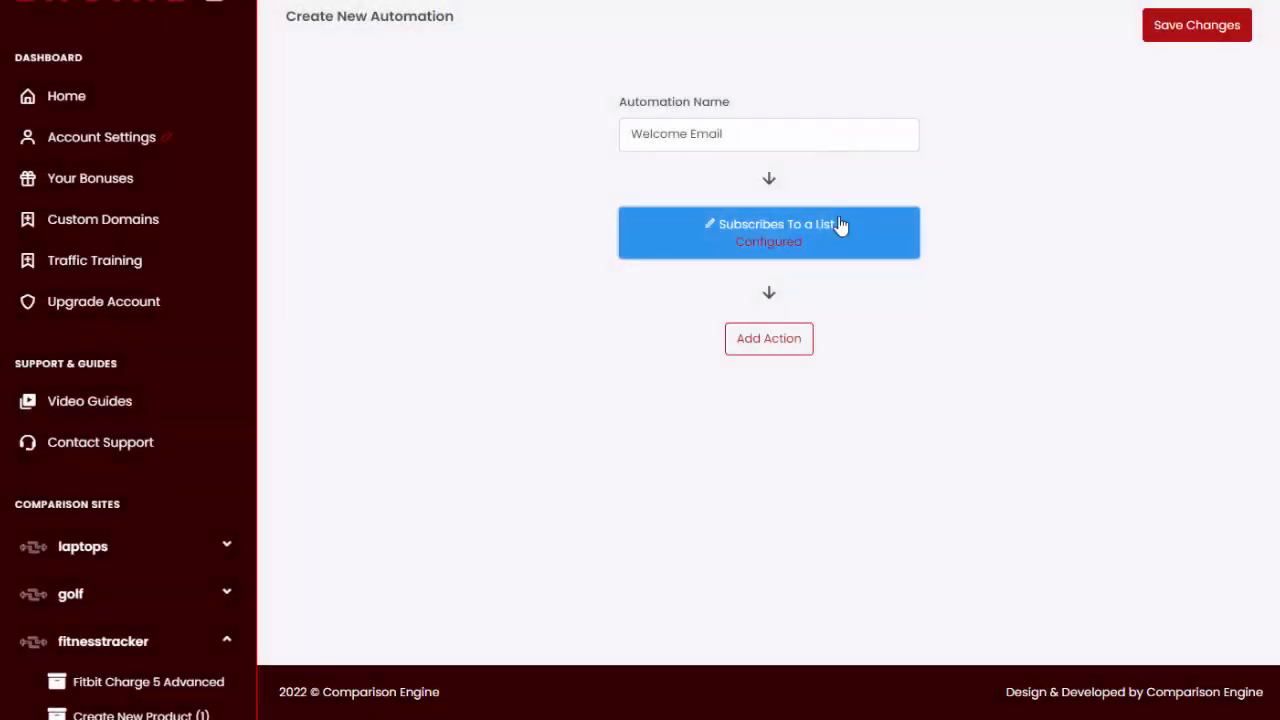
# - Add a Send Campaign action after the trigger and check which campaigns can be chosen for it
pyautogui.click(772, 340)
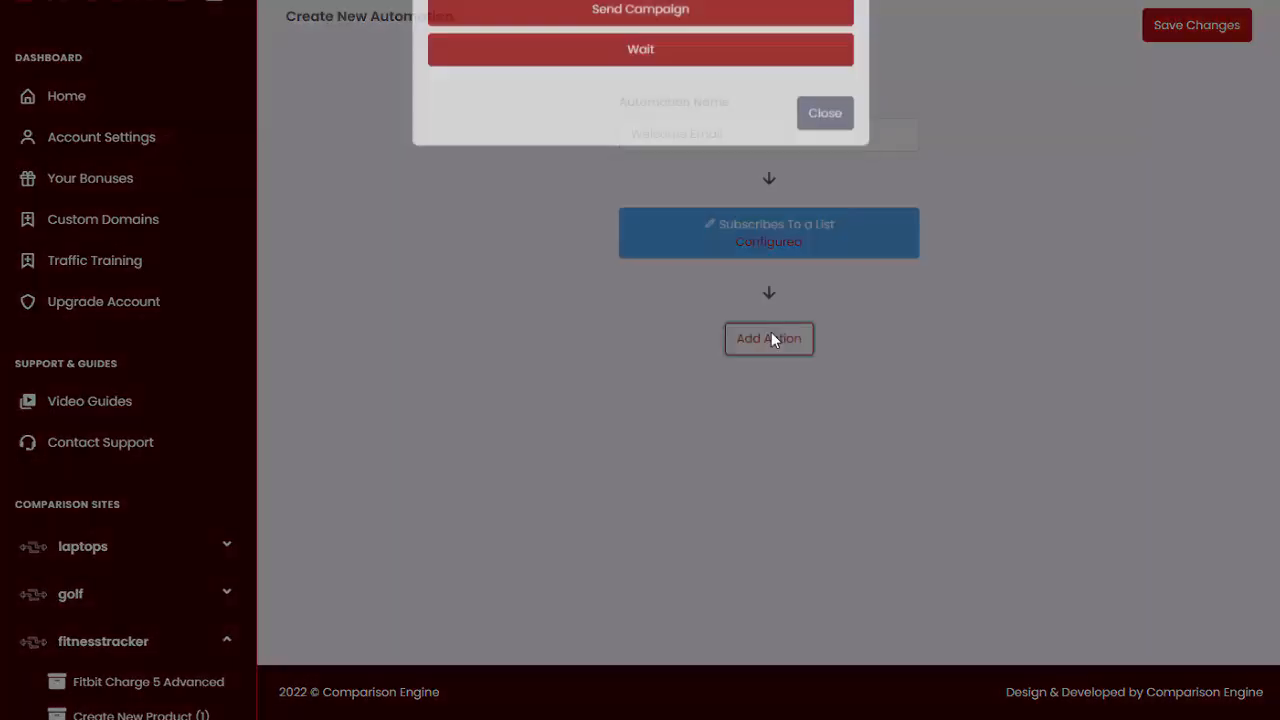
pyautogui.click(660, 42)
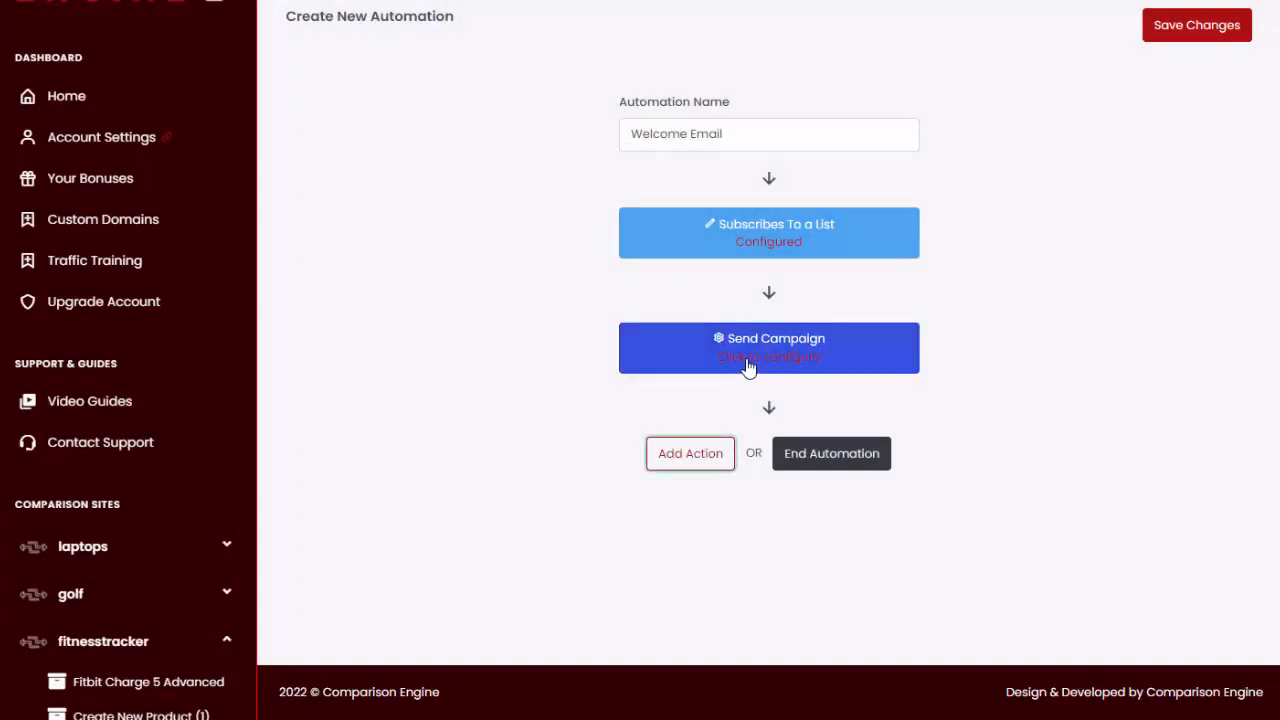
pyautogui.click(748, 368)
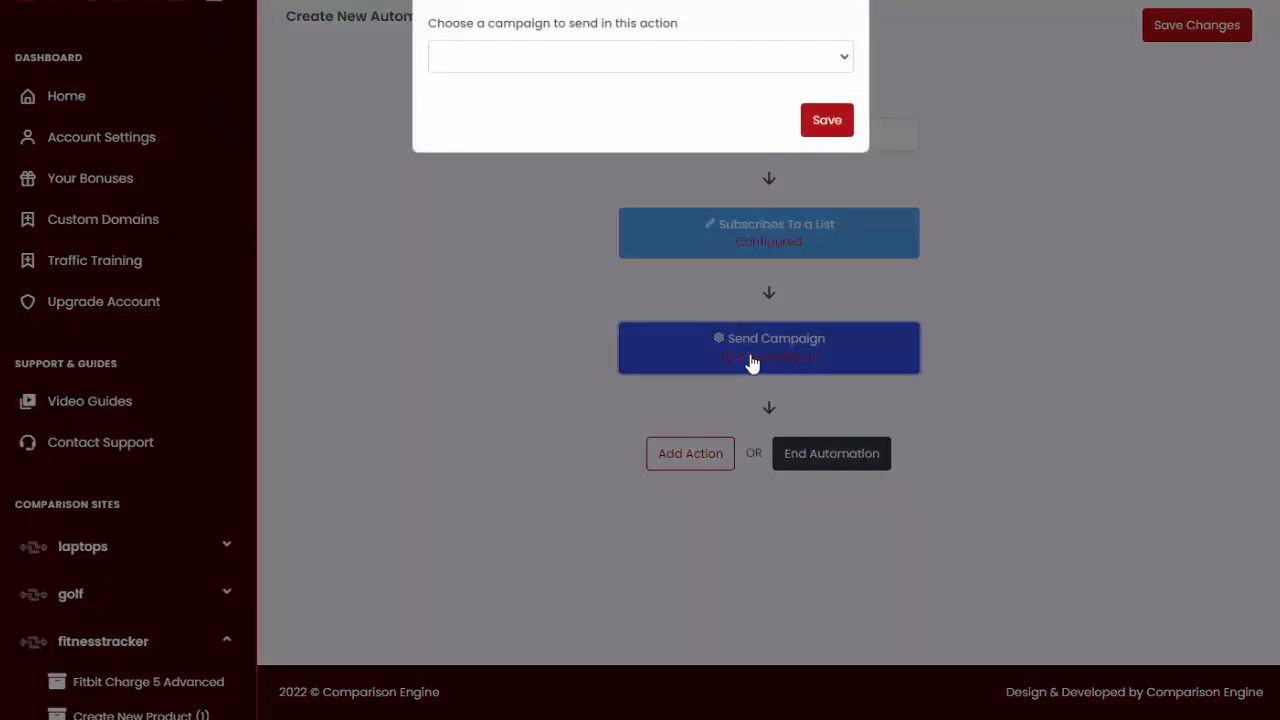
pyautogui.click(613, 66)
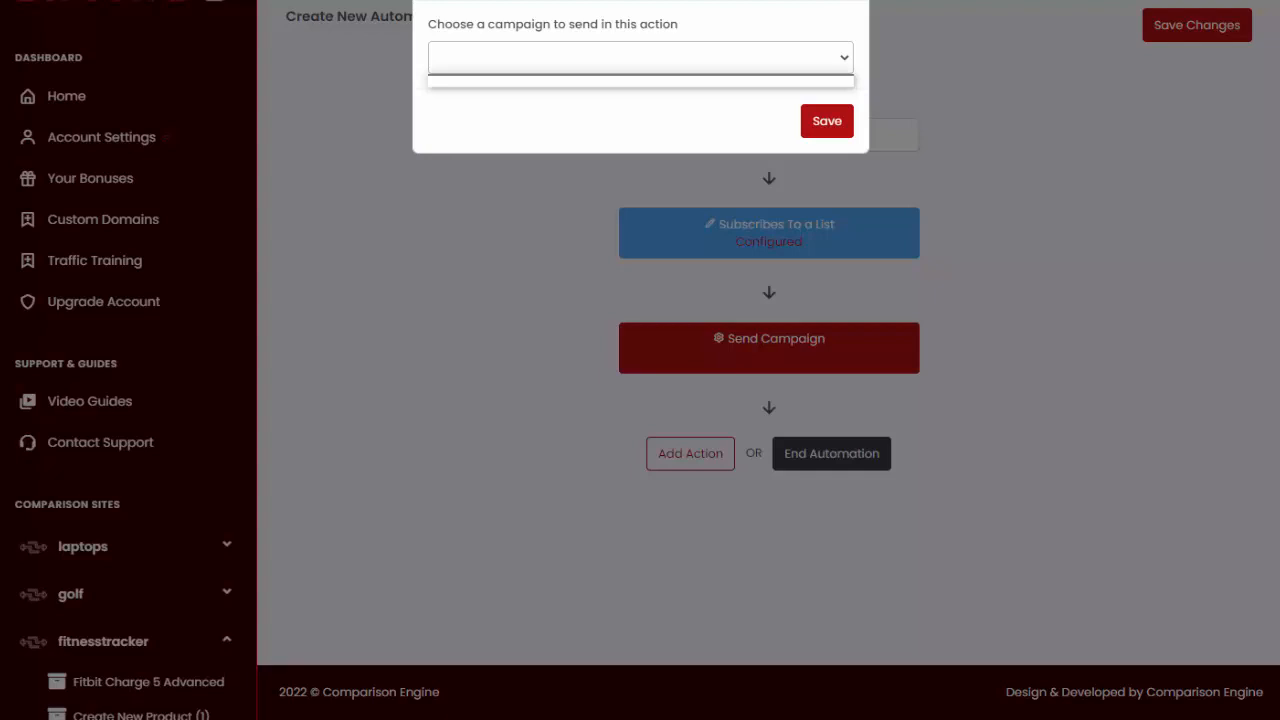
pyautogui.click(841, 3)
pyautogui.scroll(-7, 163, 318)
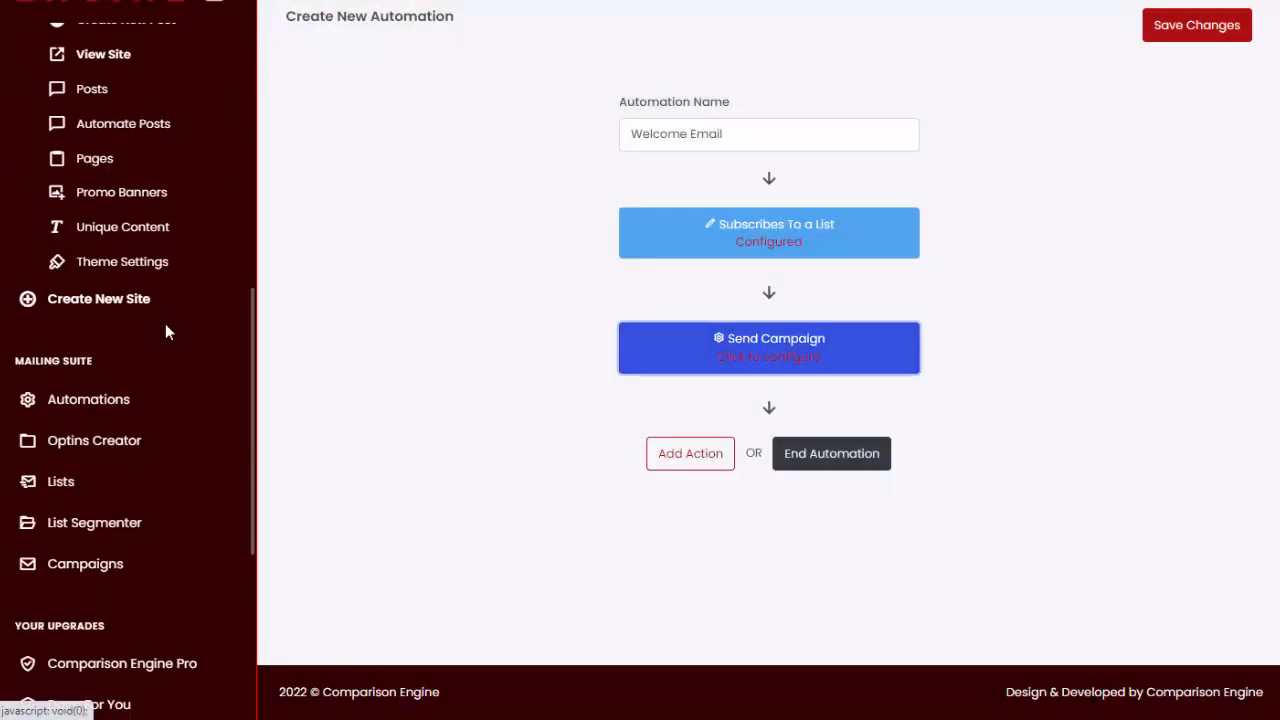
# - Start a new mail campaign in the mailing suite and name it "Welcome Email"
pyautogui.scroll(-3, 165, 323)
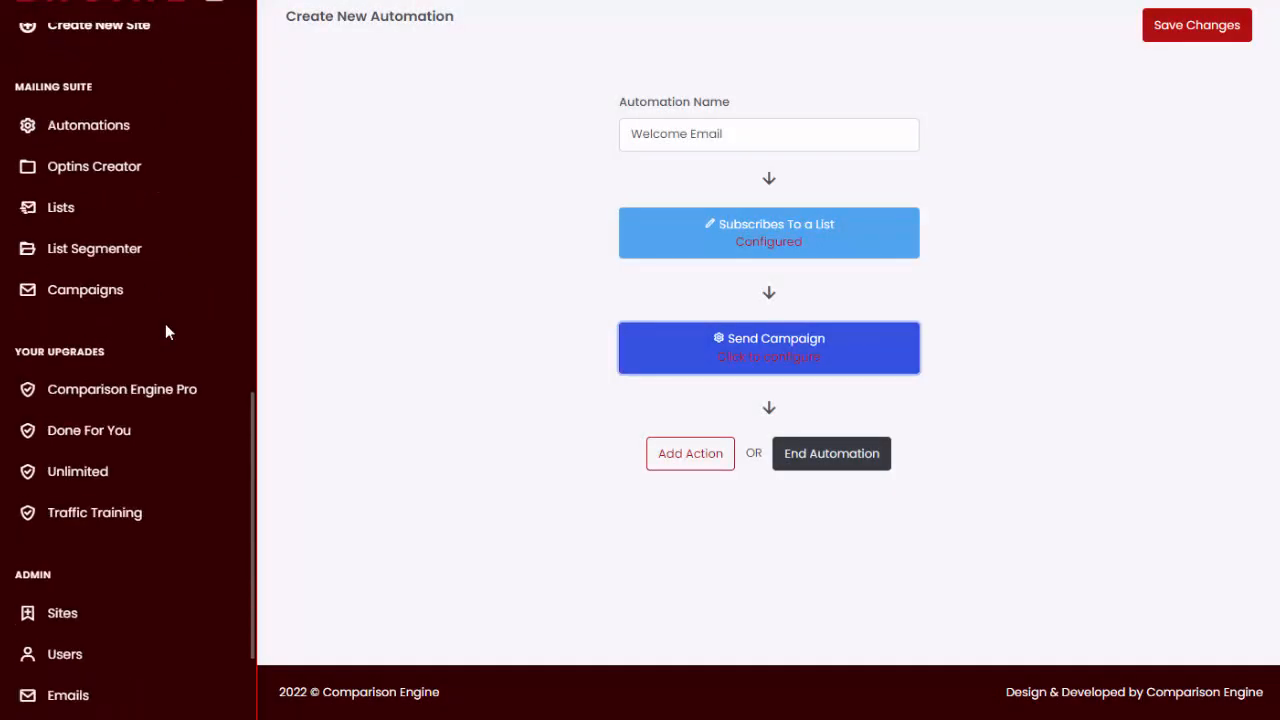
pyautogui.click(96, 298)
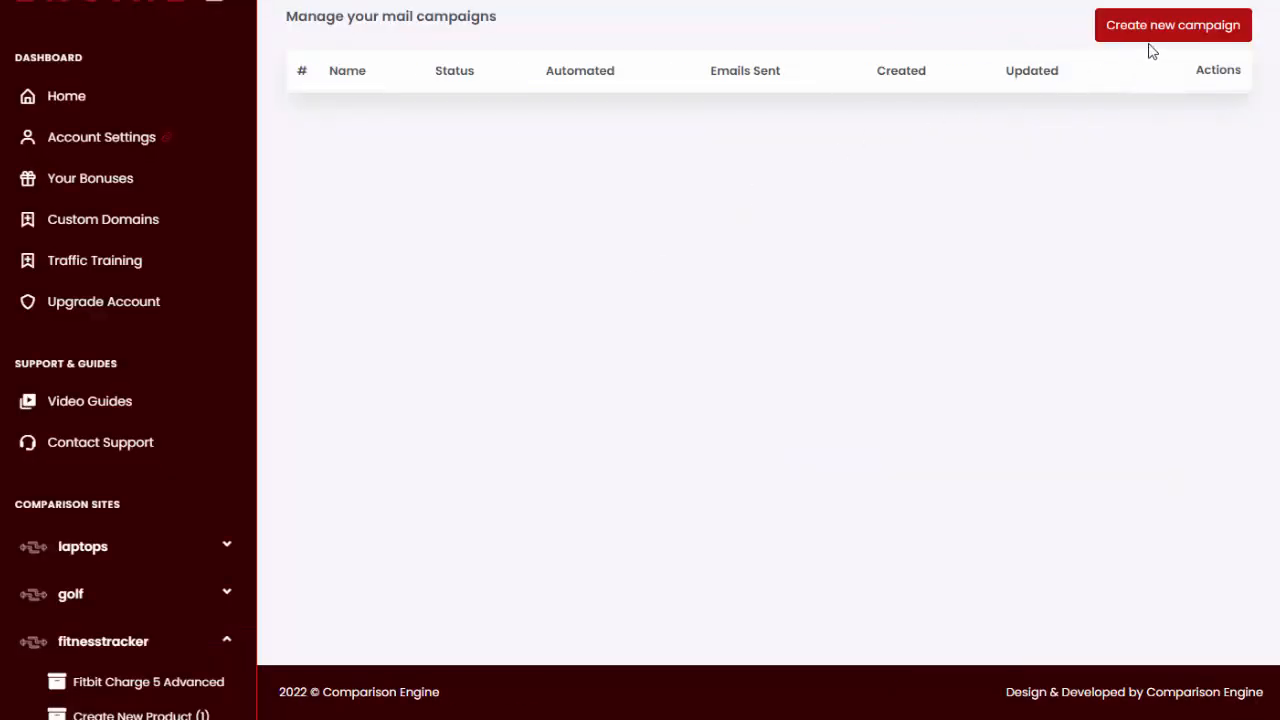
pyautogui.click(1166, 30)
pyautogui.click(392, 118)
pyautogui.write('Welcome Email')
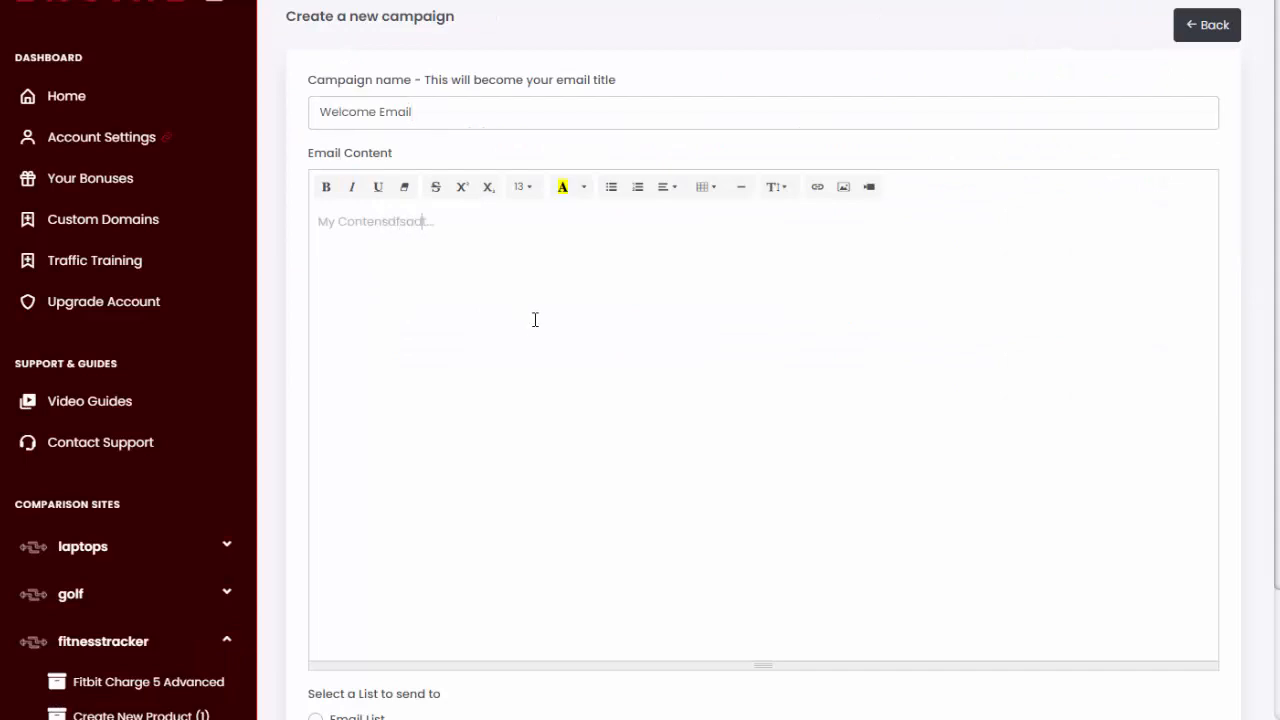
# - Choose Email List as the list the Welcome Email campaign is sent to and save the campaign
pyautogui.scroll(-2, 561, 385)
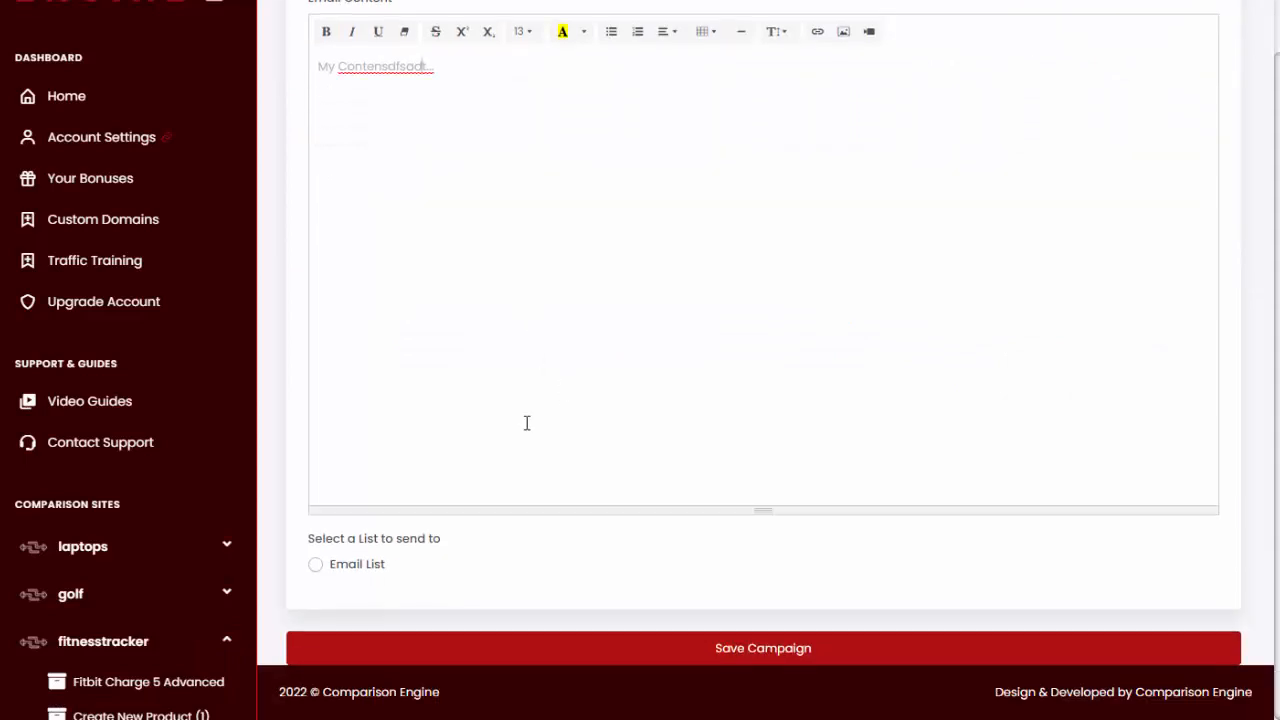
pyautogui.click(340, 564)
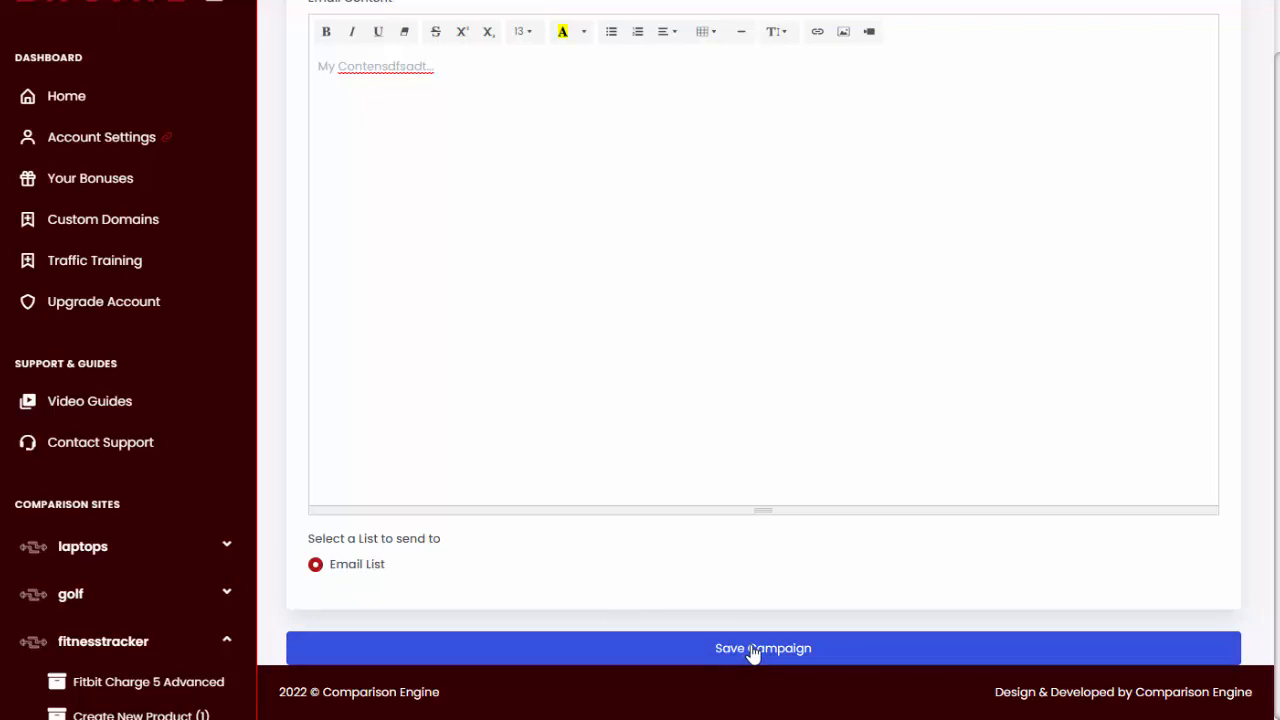
pyautogui.scroll(2, 643, 380)
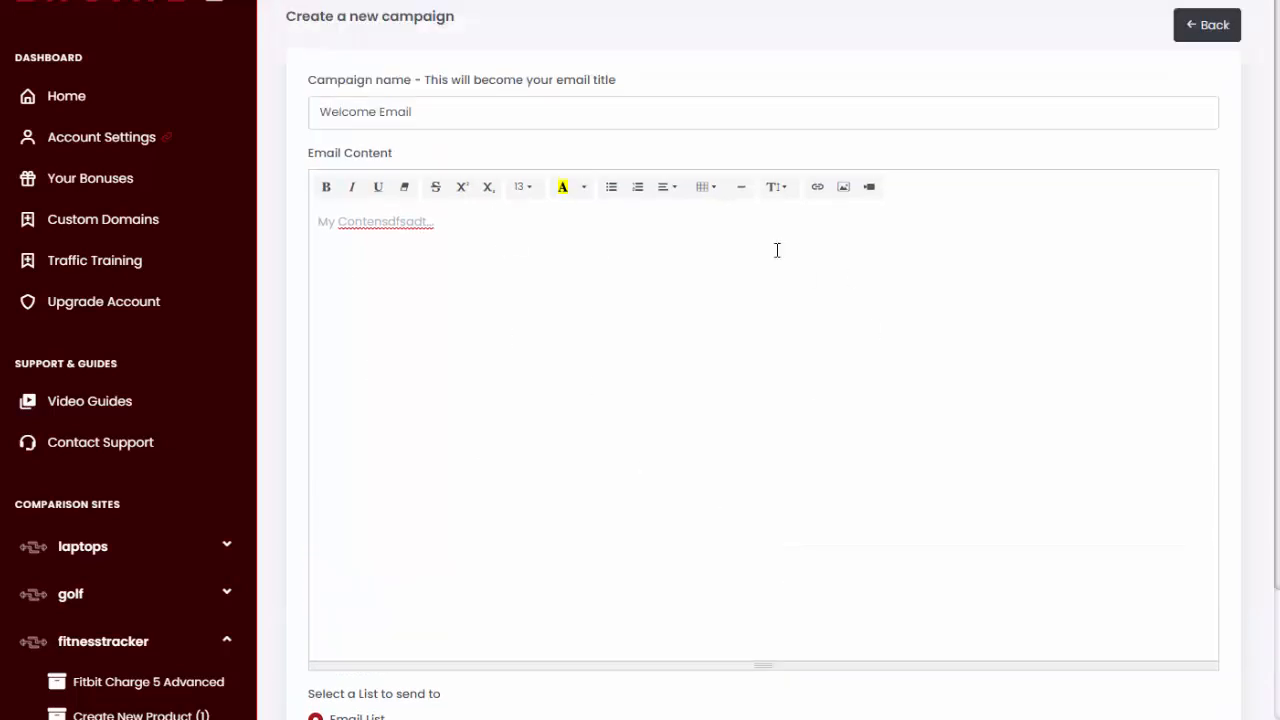
pyautogui.scroll(-2, 886, 401)
pyautogui.click(786, 654)
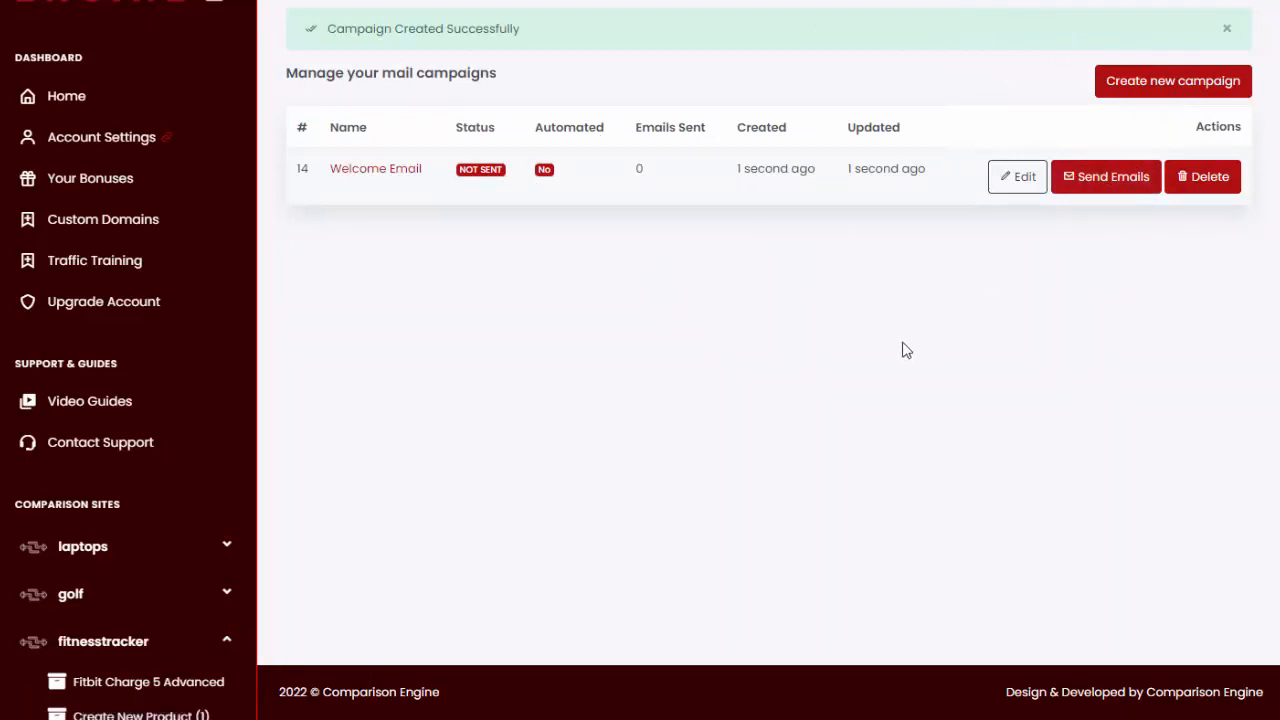
# - Return to the automations and start a new one named "Welcome Email"
pyautogui.scroll(-9, 180, 400)
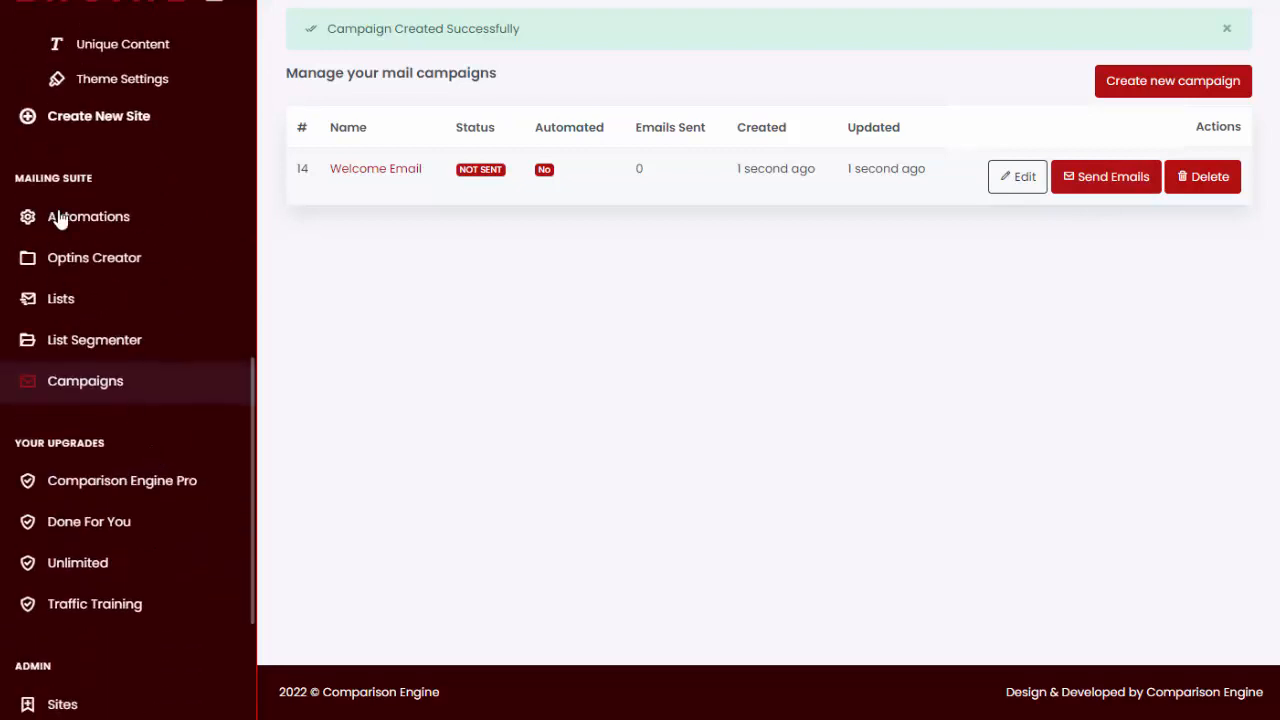
pyautogui.scroll(-1, 194, 263)
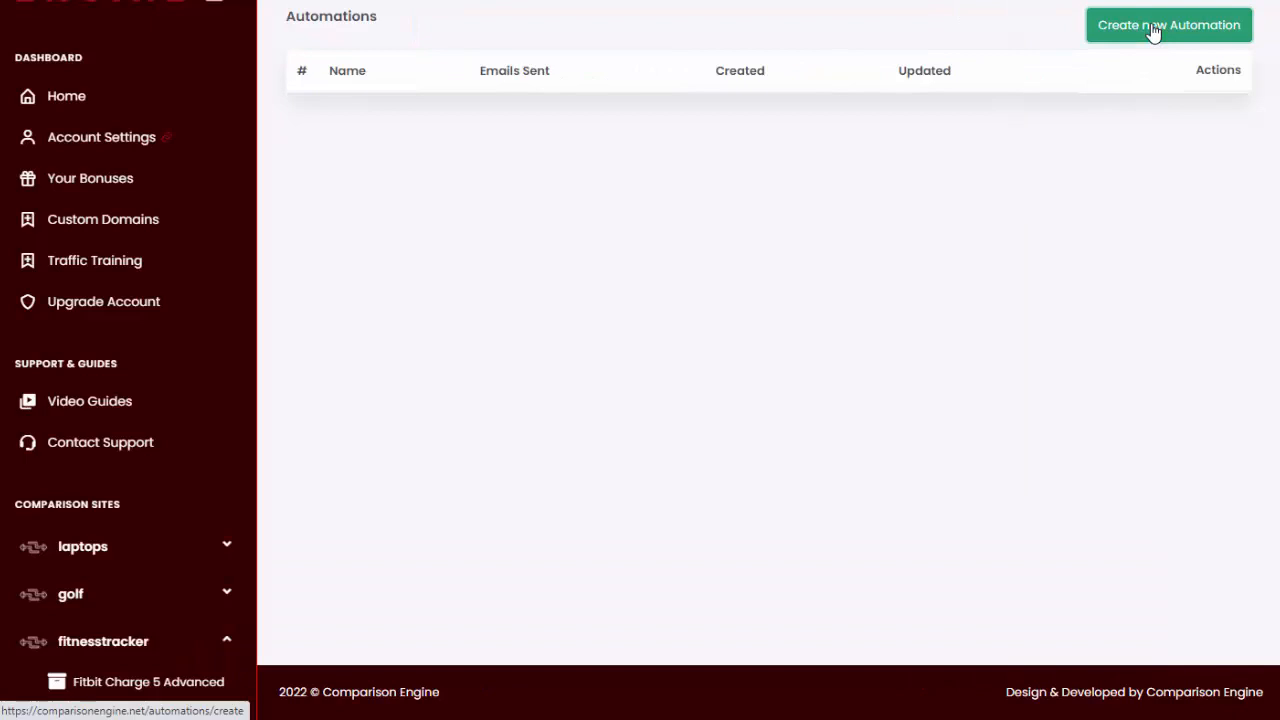
pyautogui.click(1151, 32)
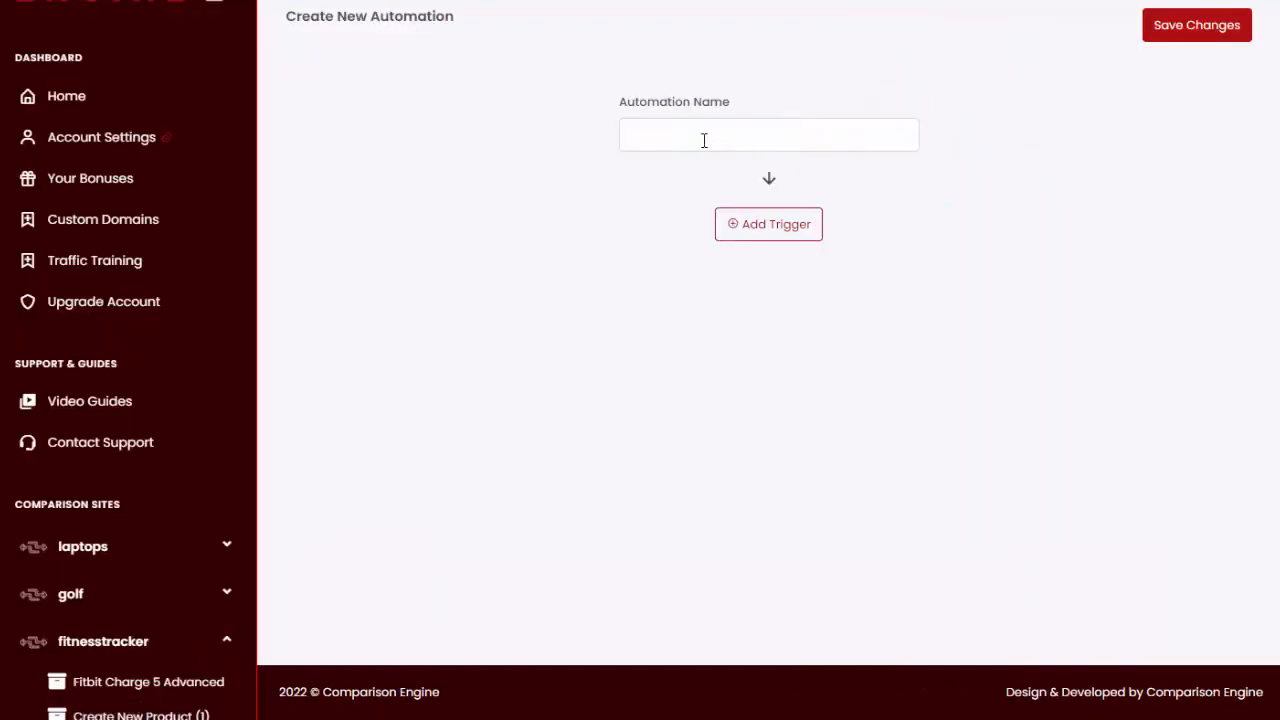
pyautogui.click(703, 137)
pyautogui.write('Welcome Email')
# - Add a Subscribes To A List trigger to the new automation and set it to Email List
pyautogui.click(747, 226)
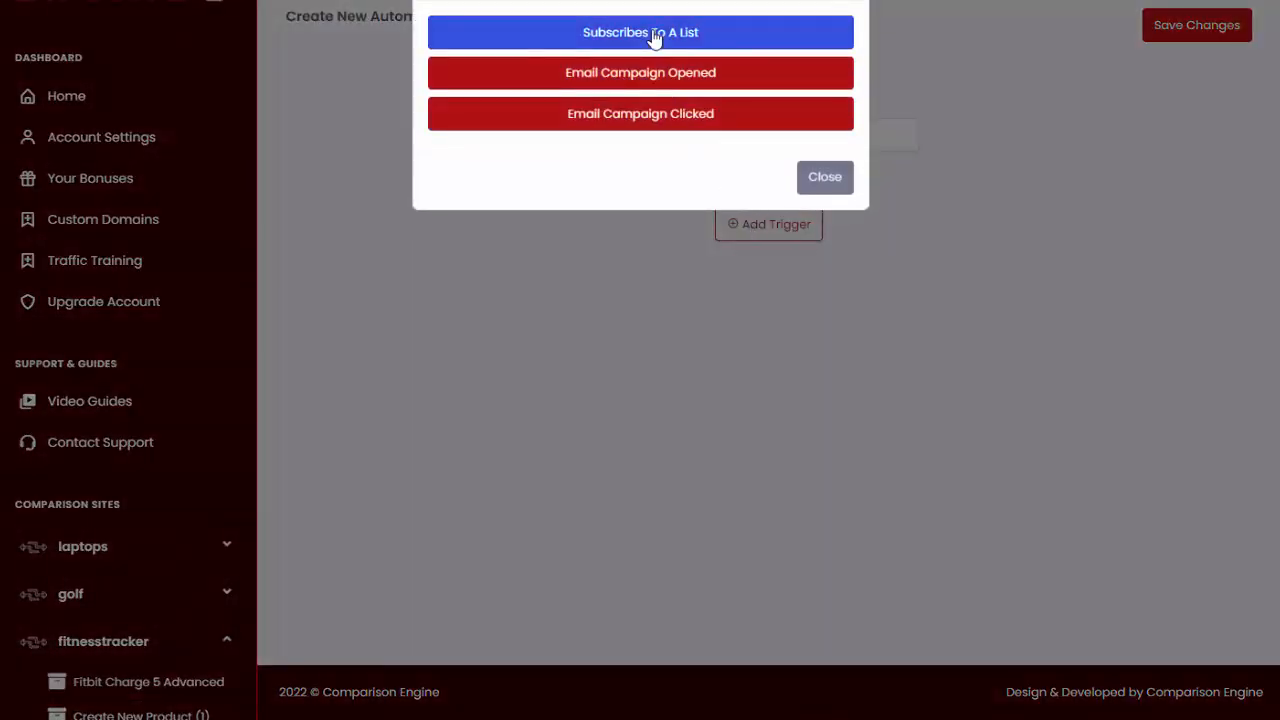
pyautogui.click(655, 38)
pyautogui.click(786, 252)
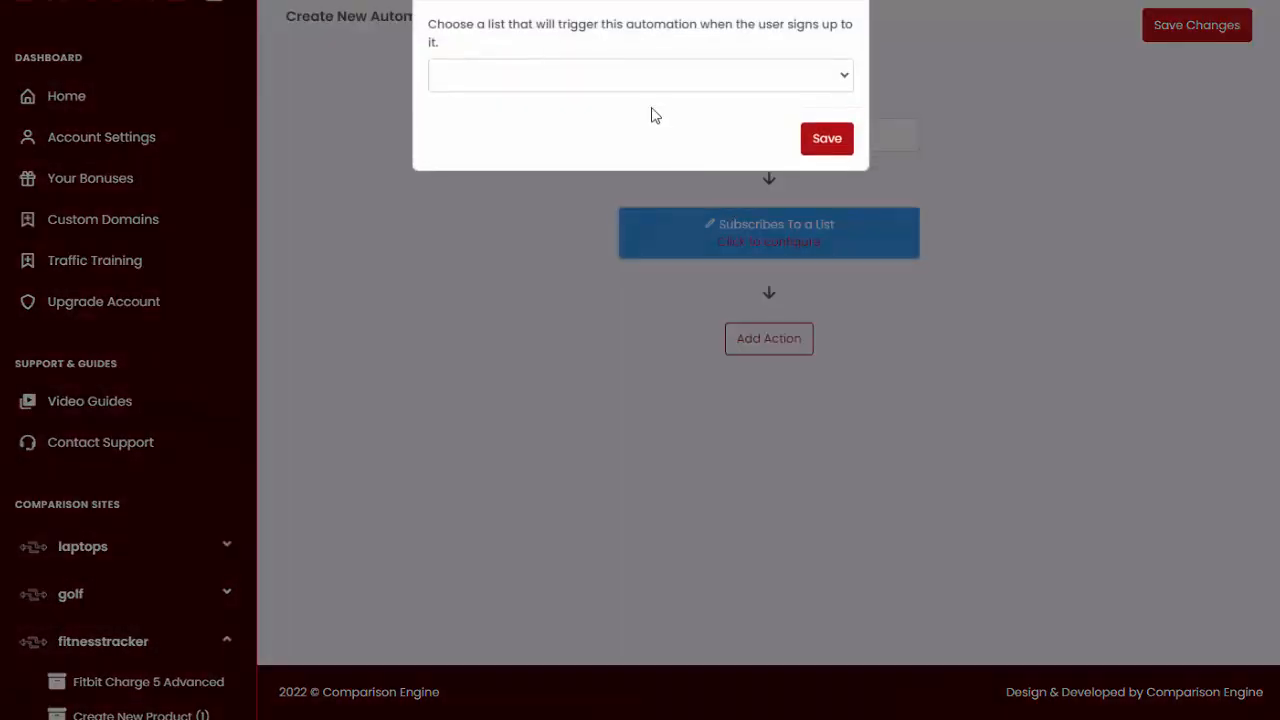
pyautogui.click(646, 86)
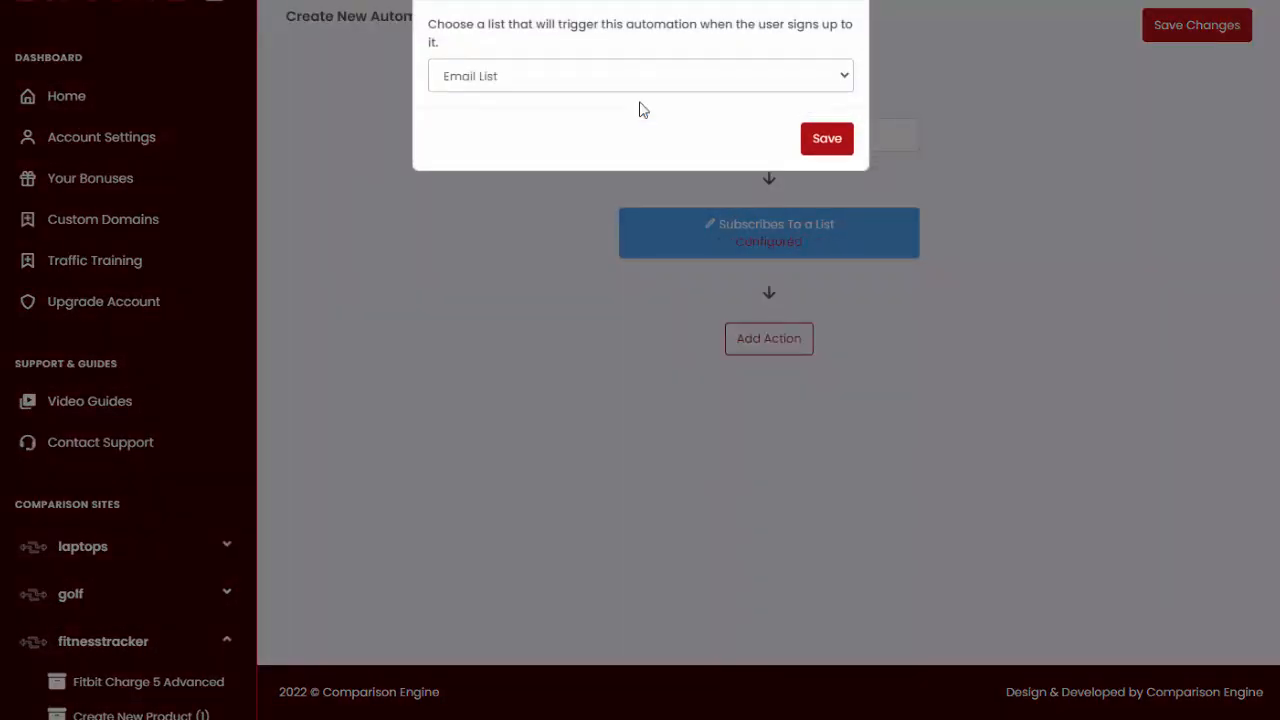
pyautogui.click(827, 139)
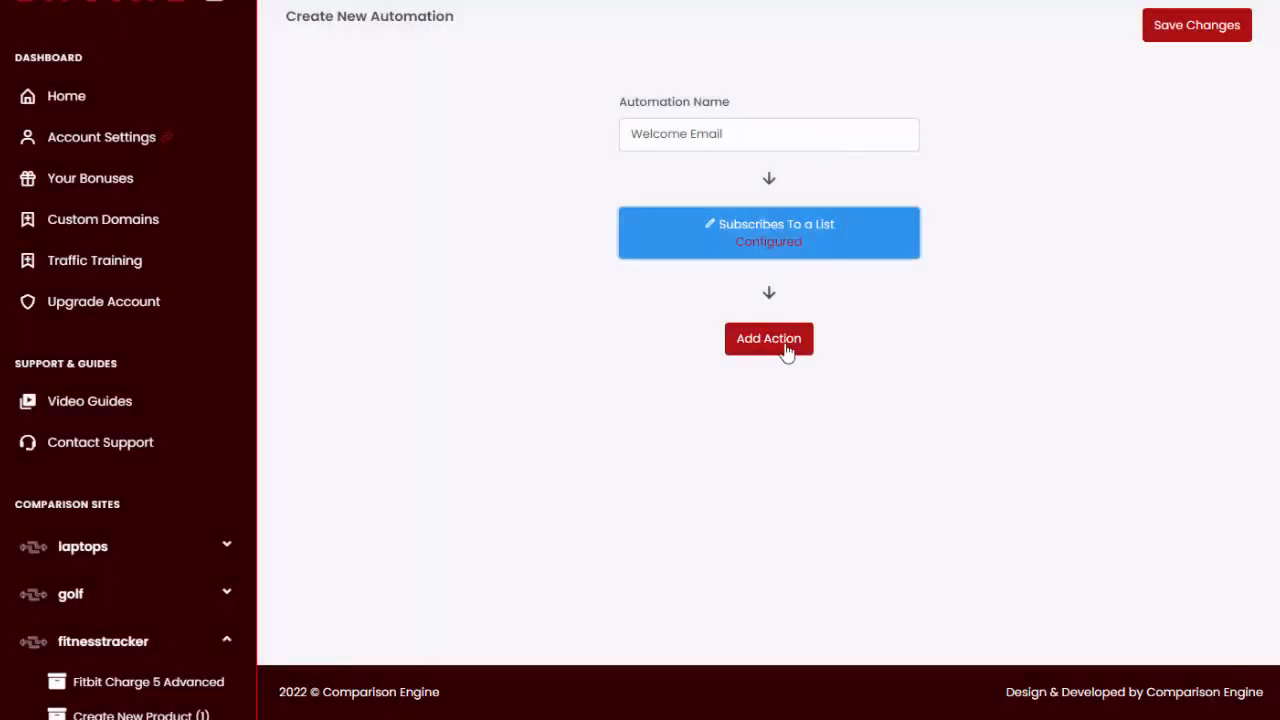
# - Add a Send Campaign action after the trigger and configure it to send the Welcome Email campaign
pyautogui.click(787, 343)
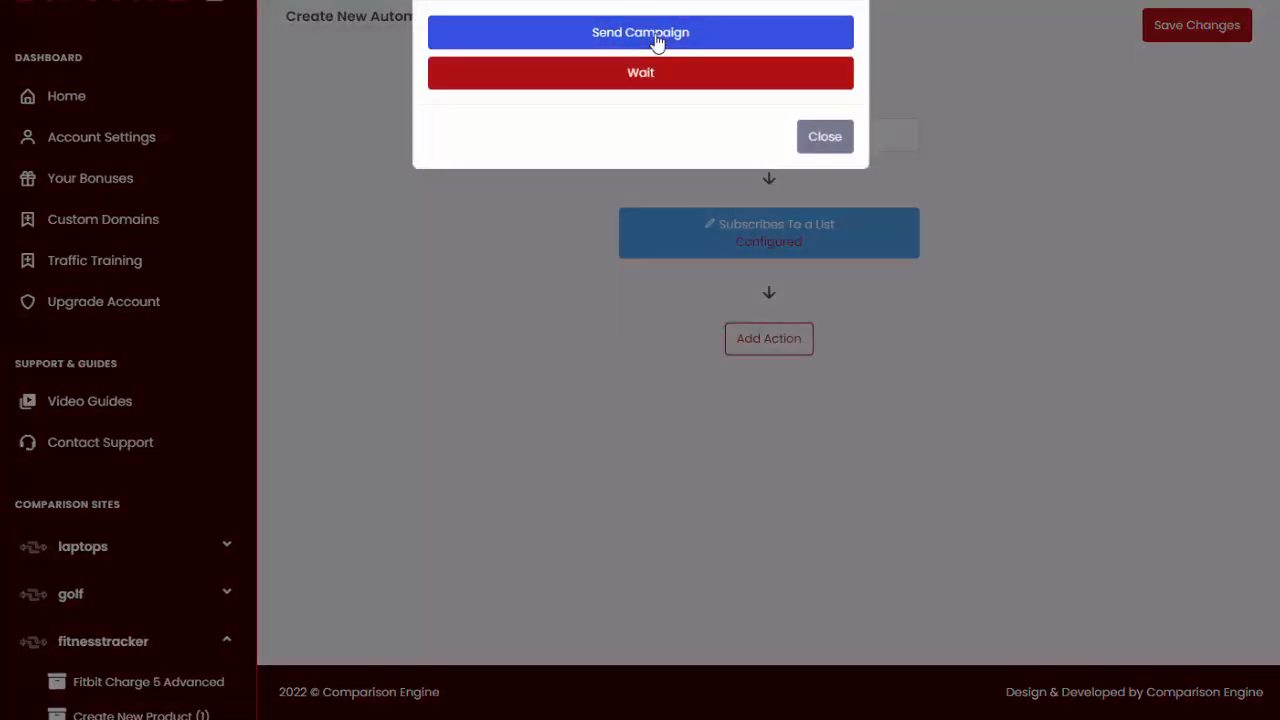
pyautogui.click(657, 42)
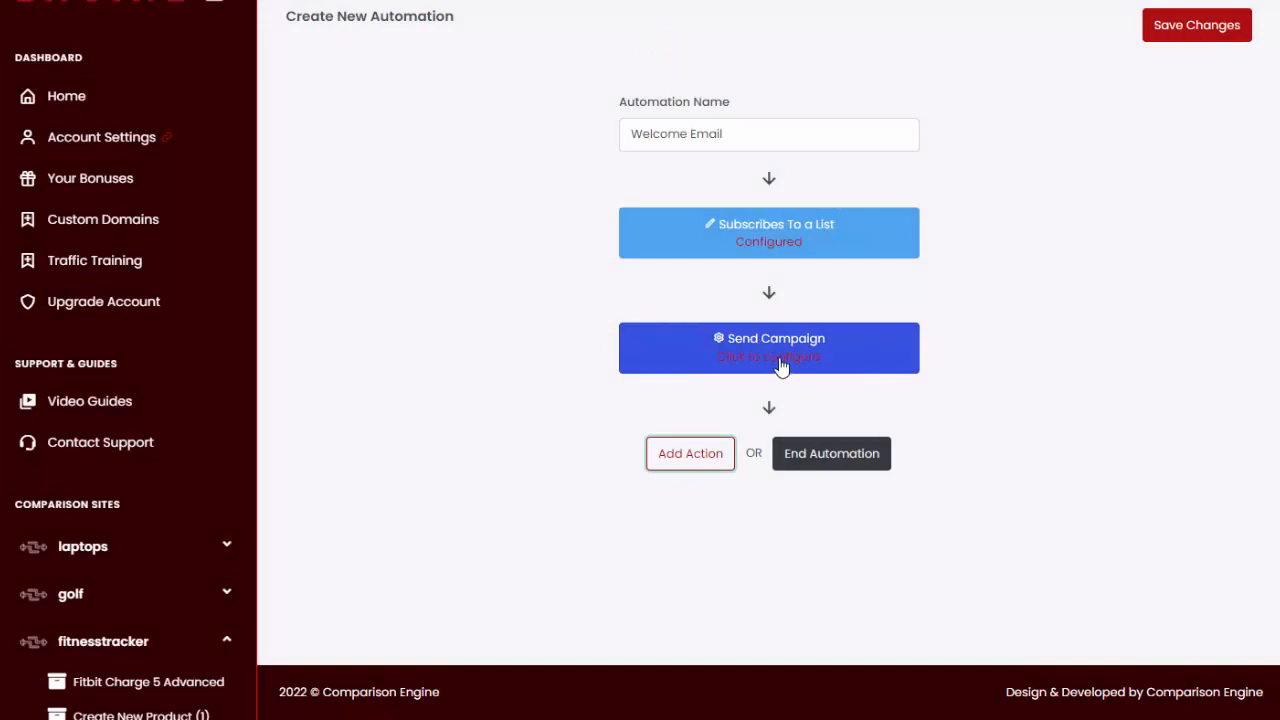
pyautogui.click(781, 367)
pyautogui.click(546, 60)
pyautogui.click(543, 83)
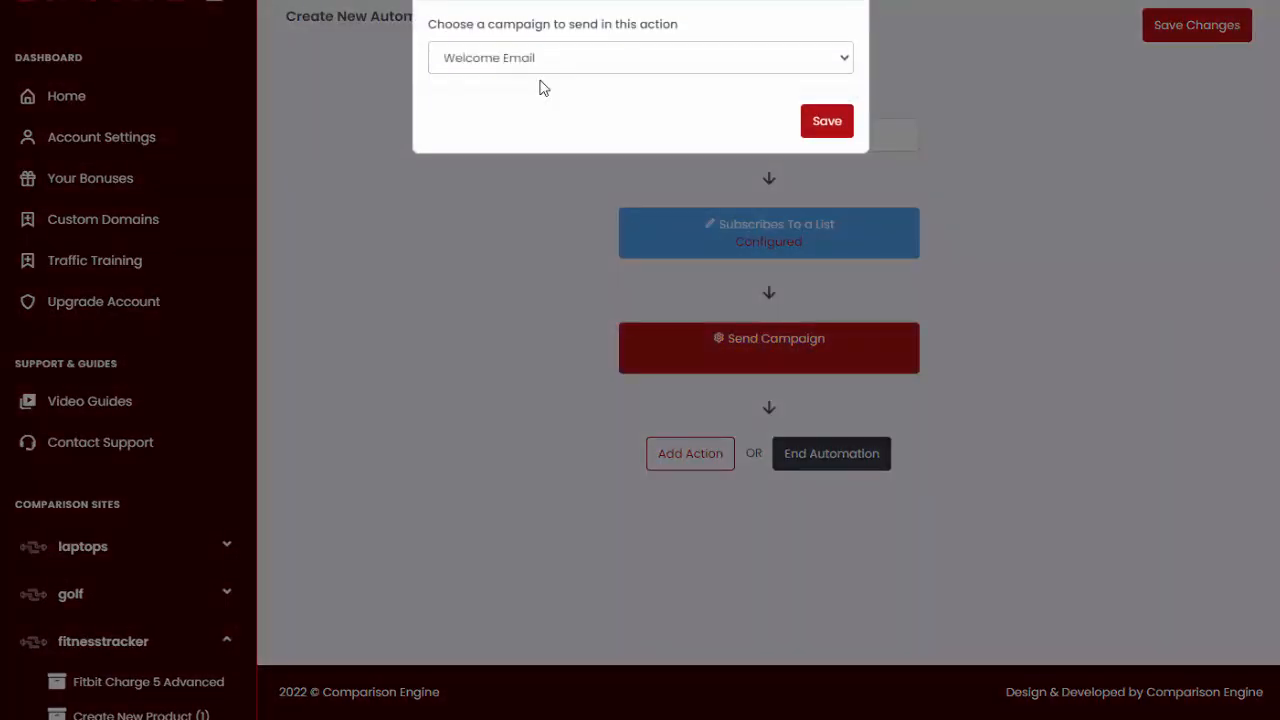
pyautogui.click(829, 124)
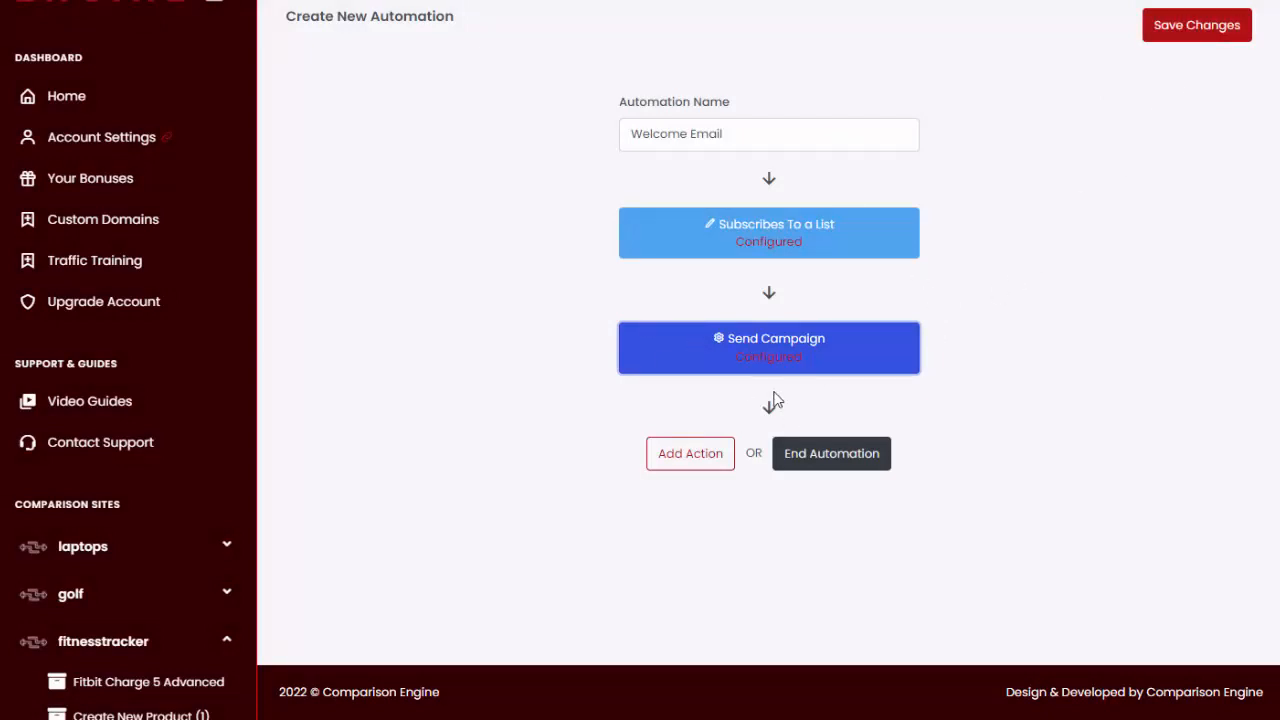
# - Open the mail campaigns overview and look at the actions available for the Welcome Email campaign
pyautogui.scroll(-6, 29, 460)
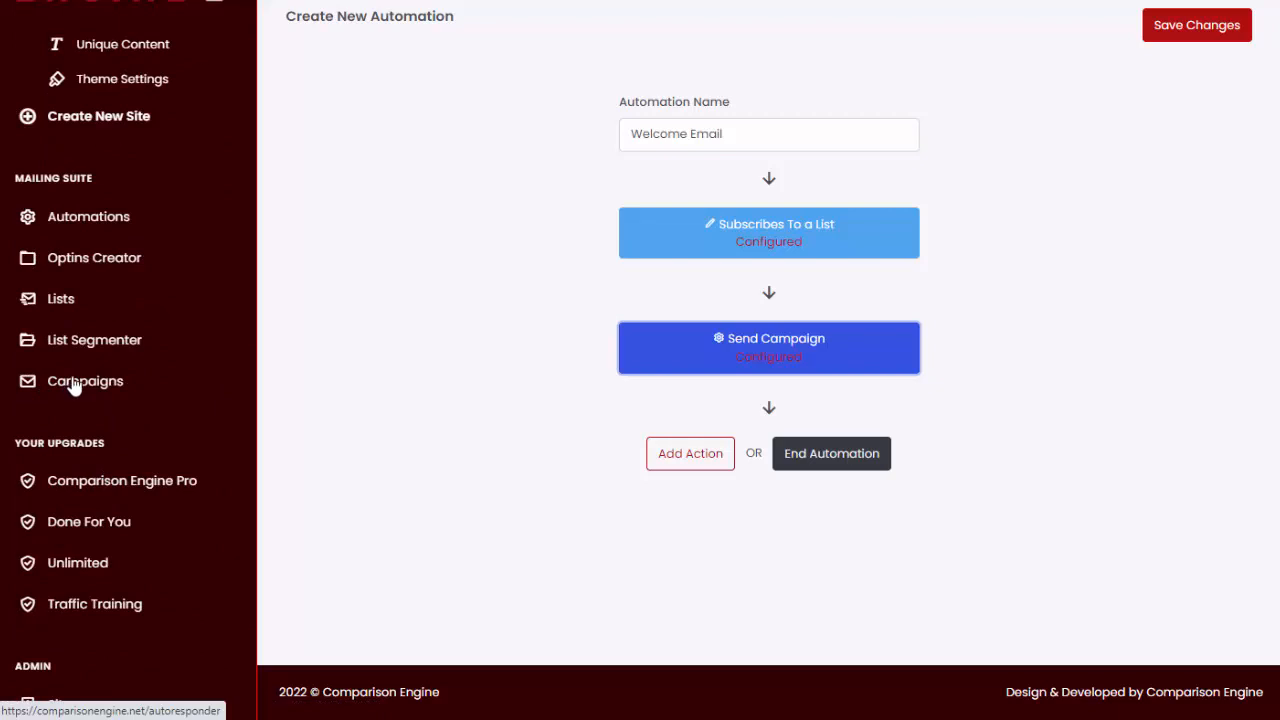
pyautogui.scroll(-1, 70, 390)
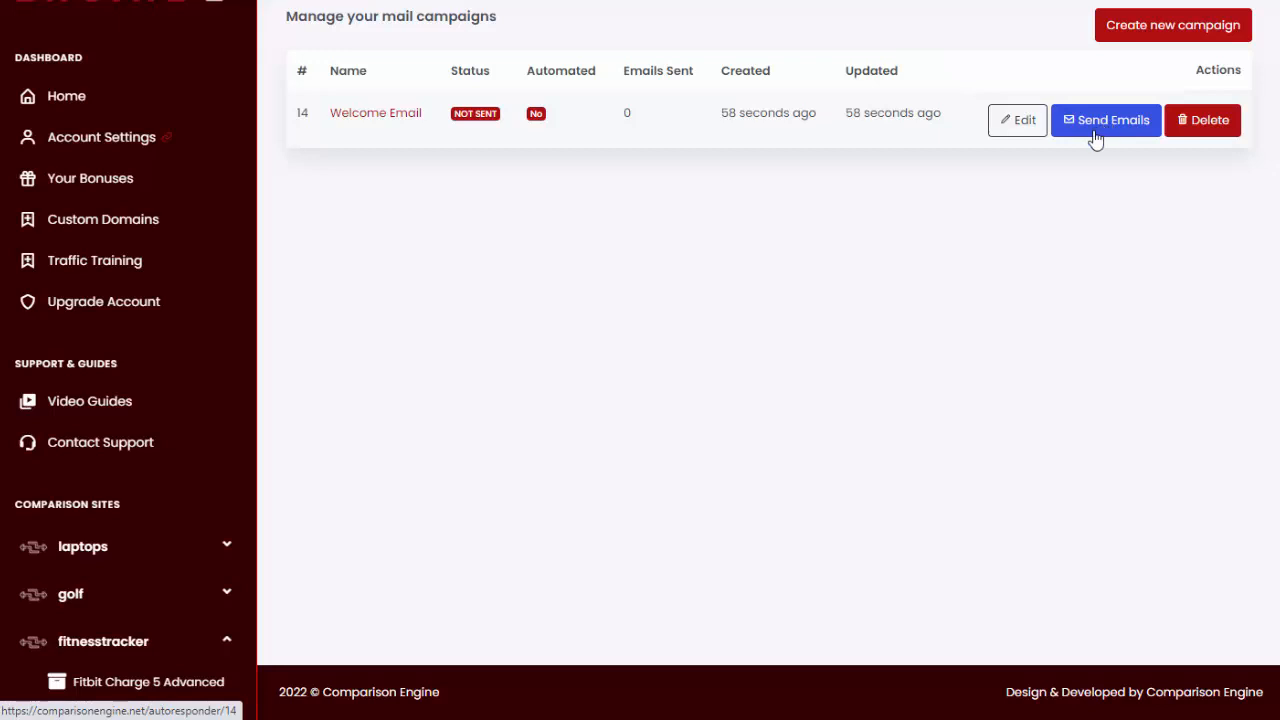
pyautogui.scroll(-5, 100, 410)
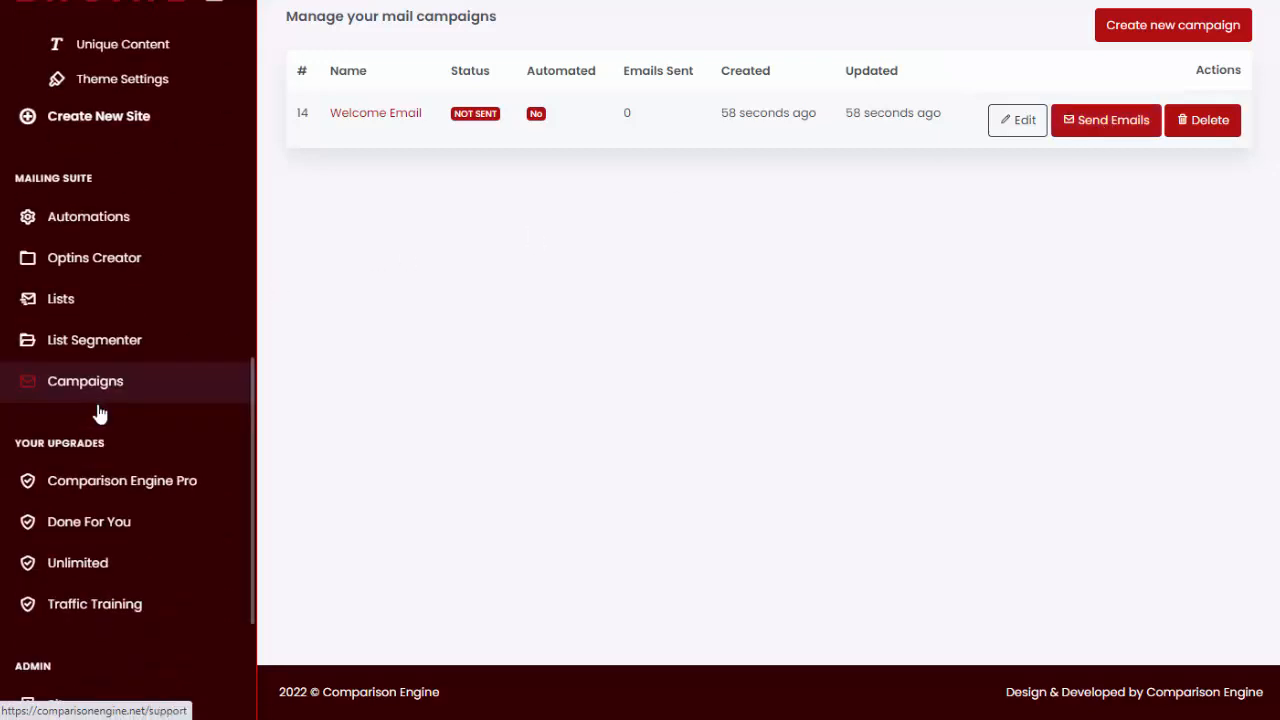